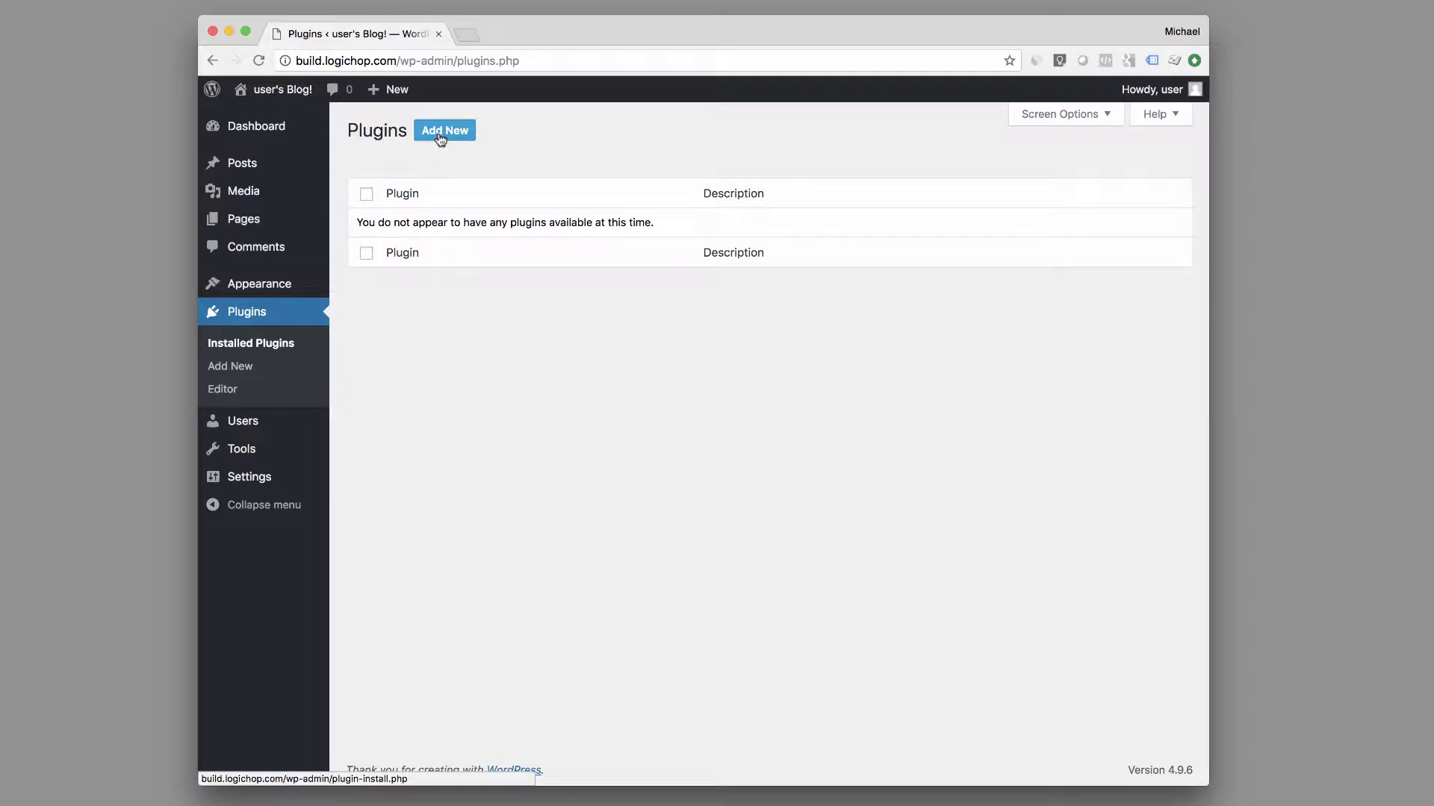
Step: Find the Logic Hop plugin in the WordPress plugin directory, install it and activate it
left_click(440, 133)
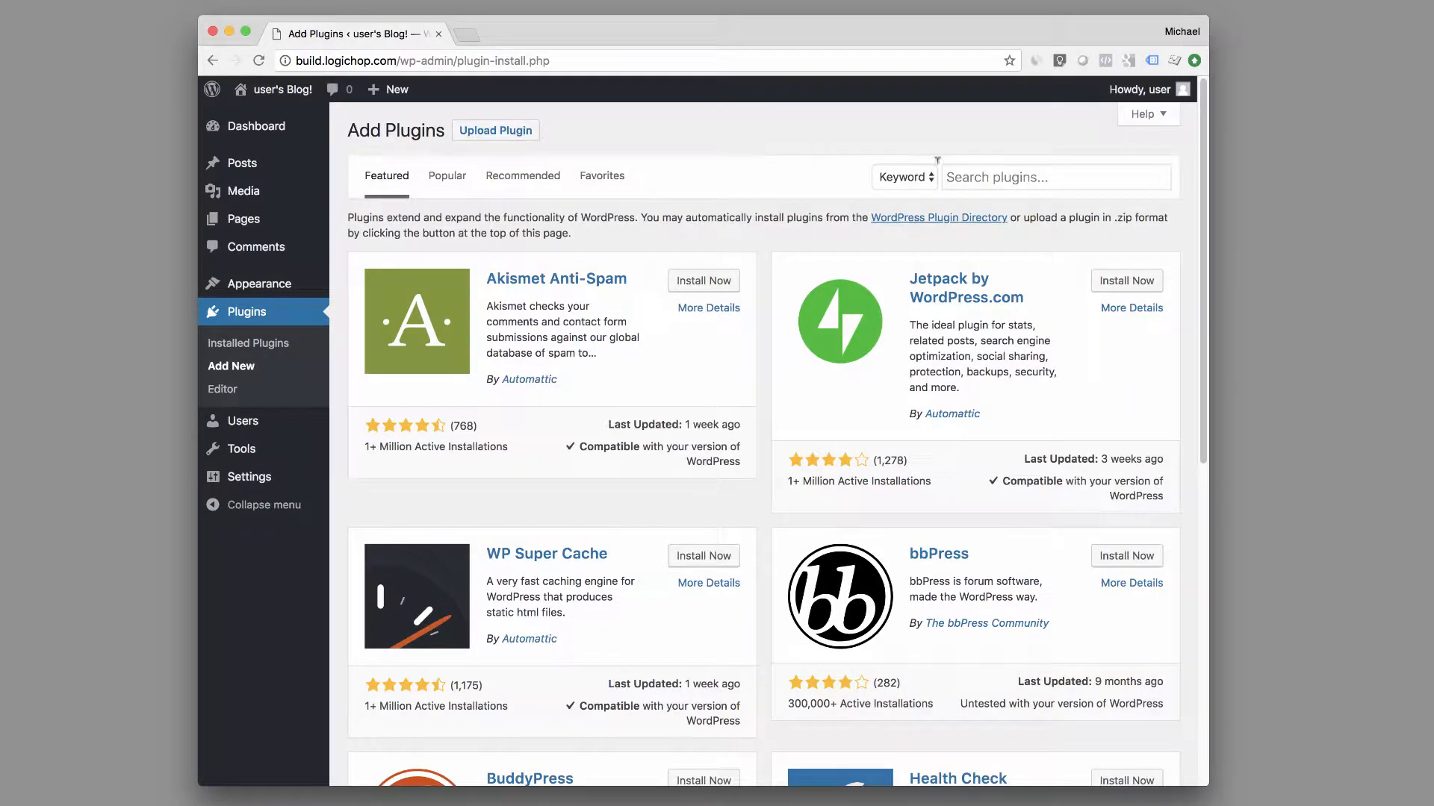
left_click(1005, 176)
type("Logic Hop")
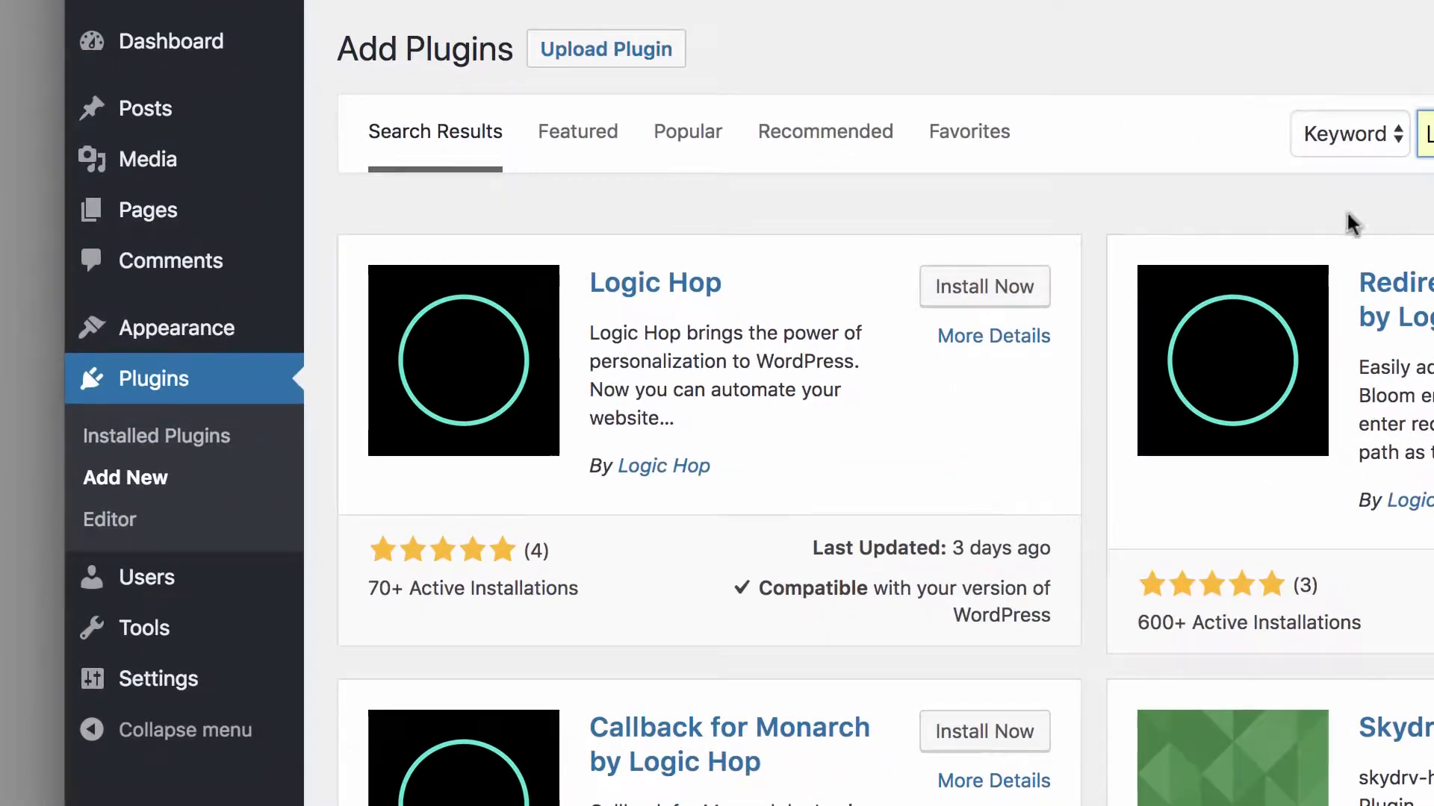
left_click(962, 298)
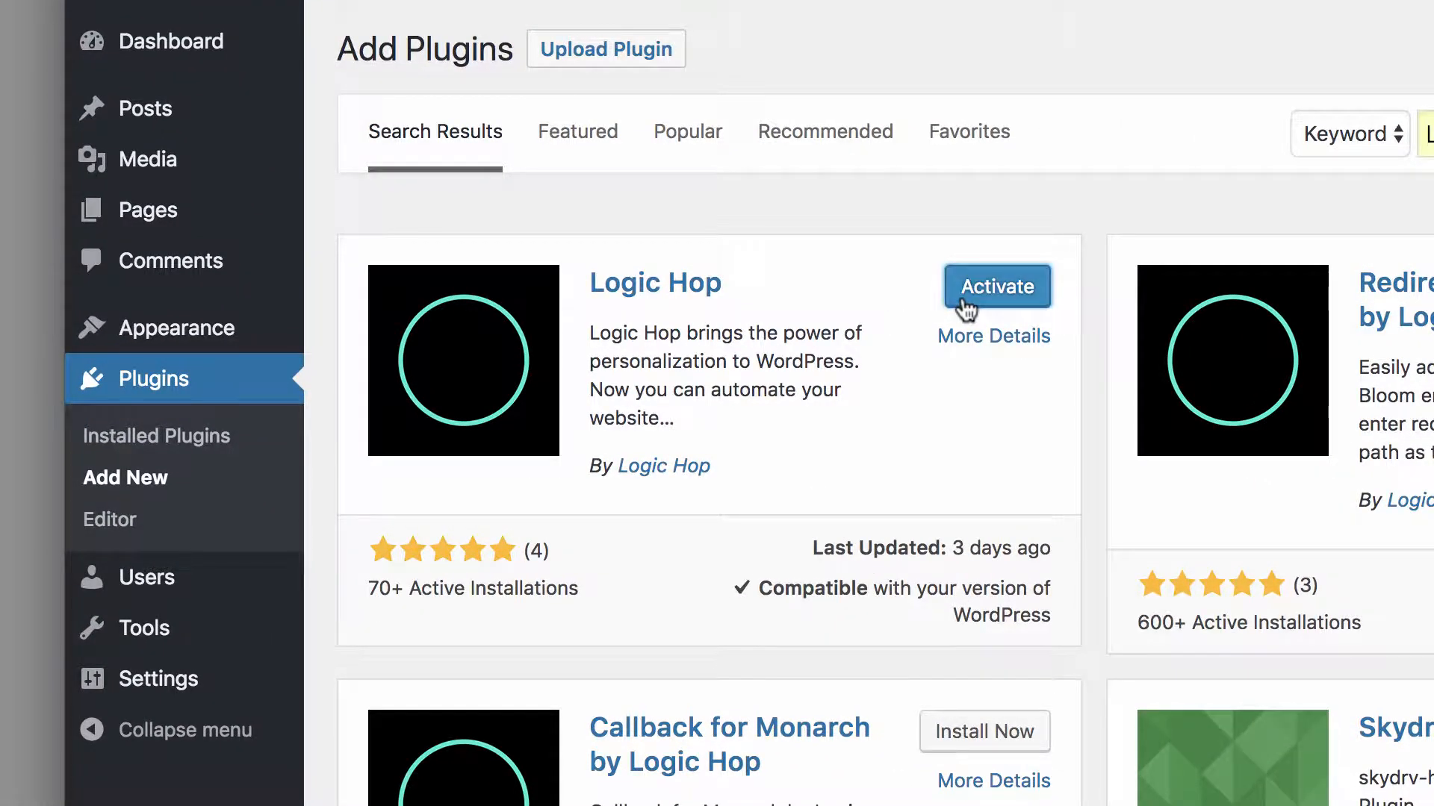
left_click(966, 295)
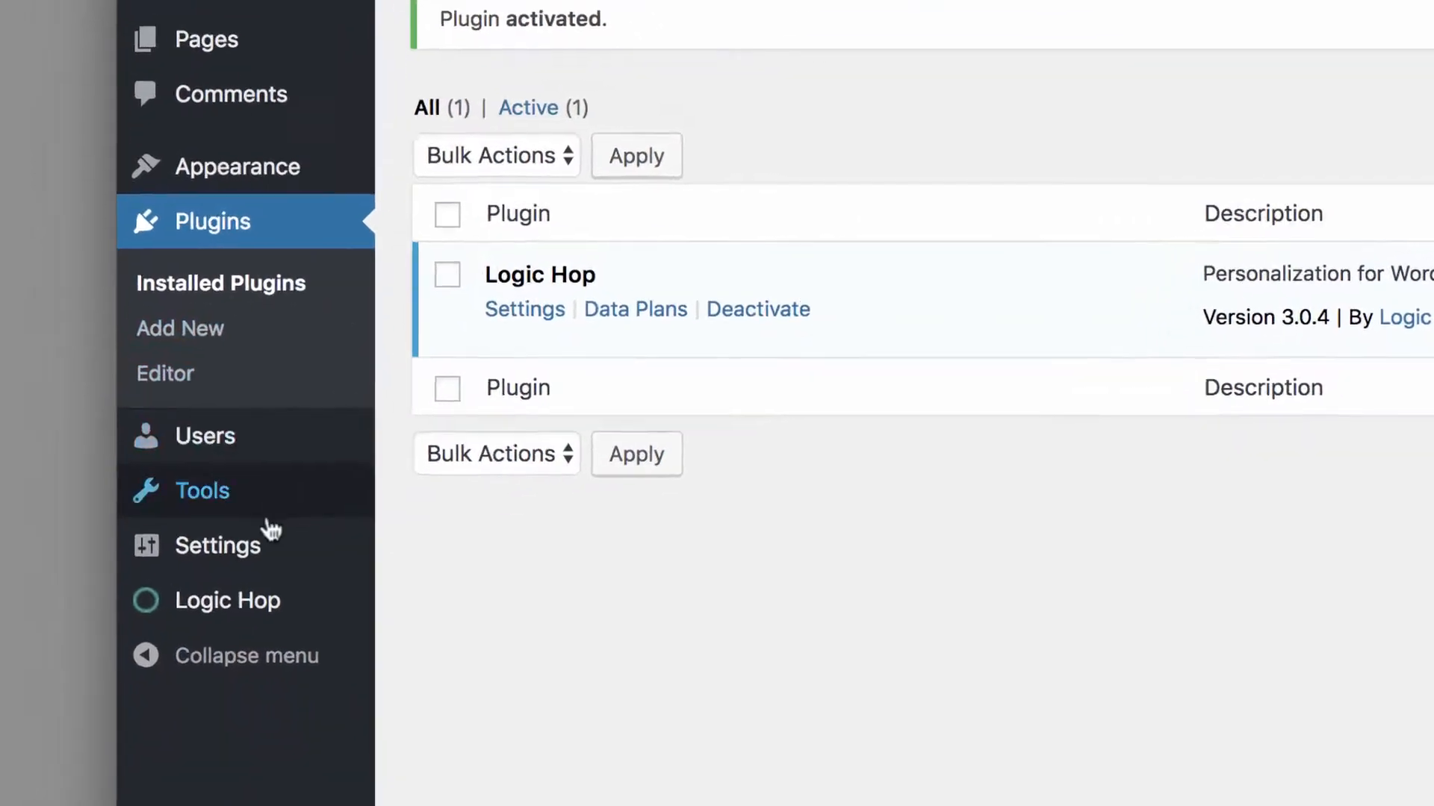
Step: Open the Logic Hop plugin's settings and enter the API key
mouse_move(200, 738)
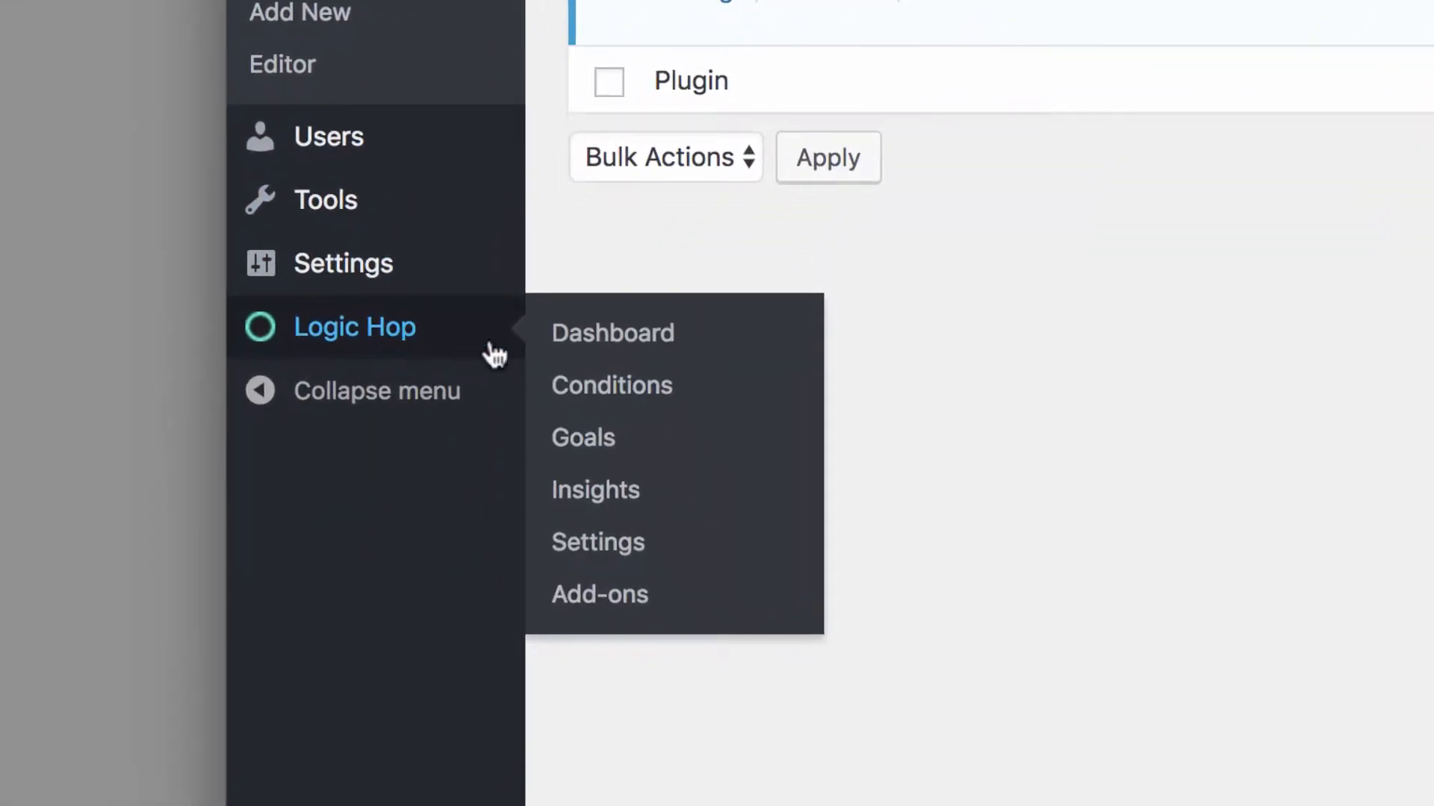
left_click(601, 559)
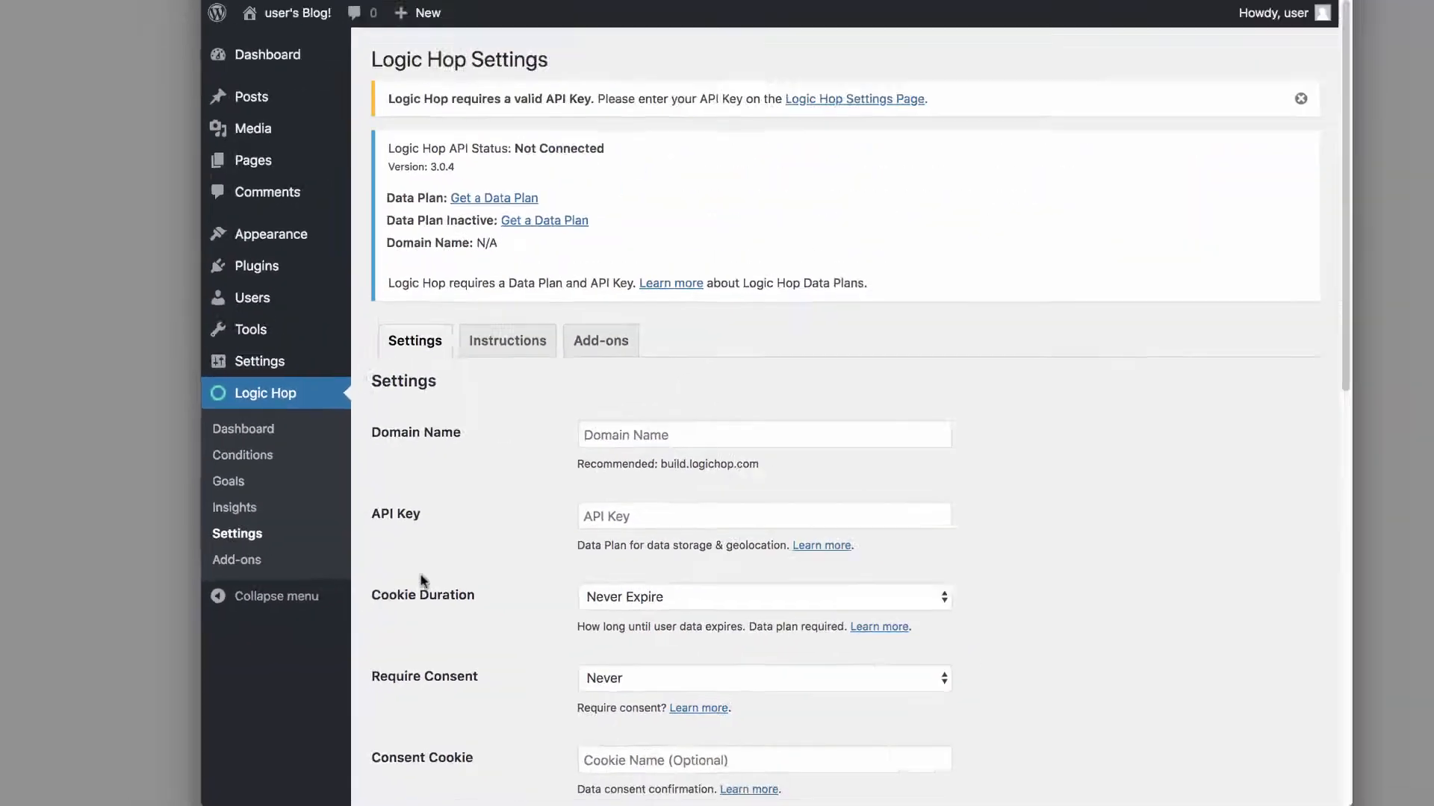
scroll(668, 412, "down", 1)
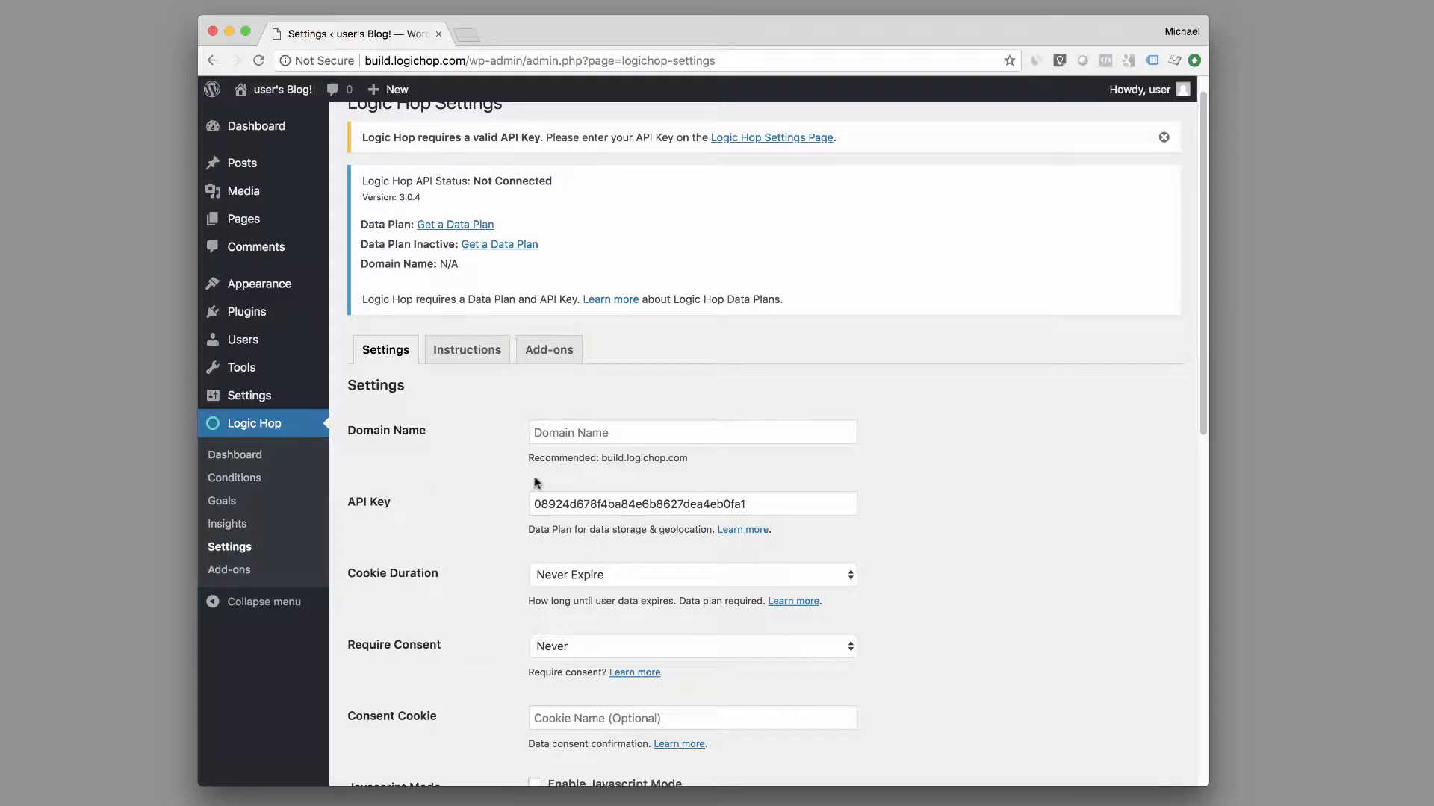
Step: Copy the recommended domain build.logichop.com into the Logic Hop Domain Name setting
left_click_drag(601, 458, 689, 459)
key("super+c")
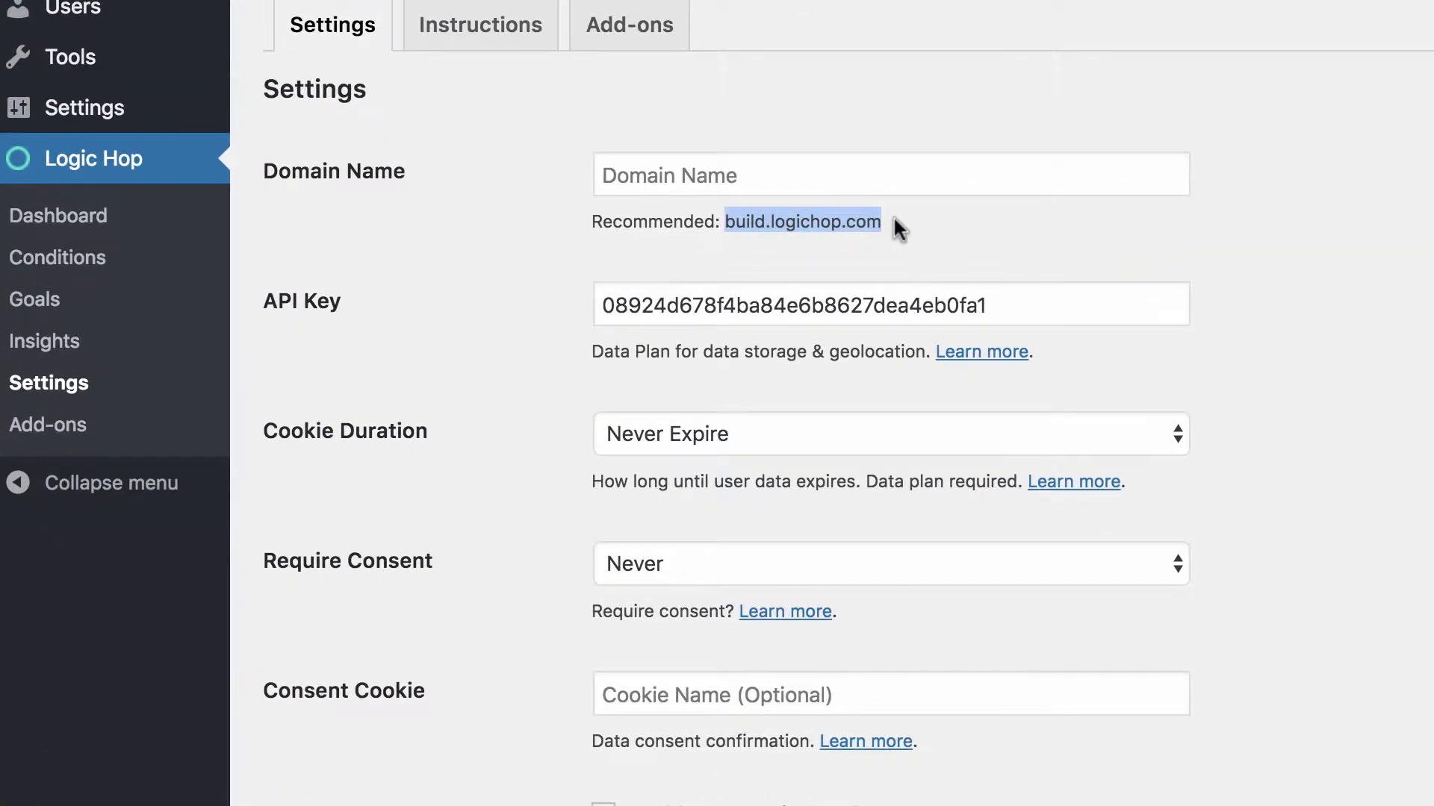
left_click(811, 188)
key("super+v")
left_click(562, 112)
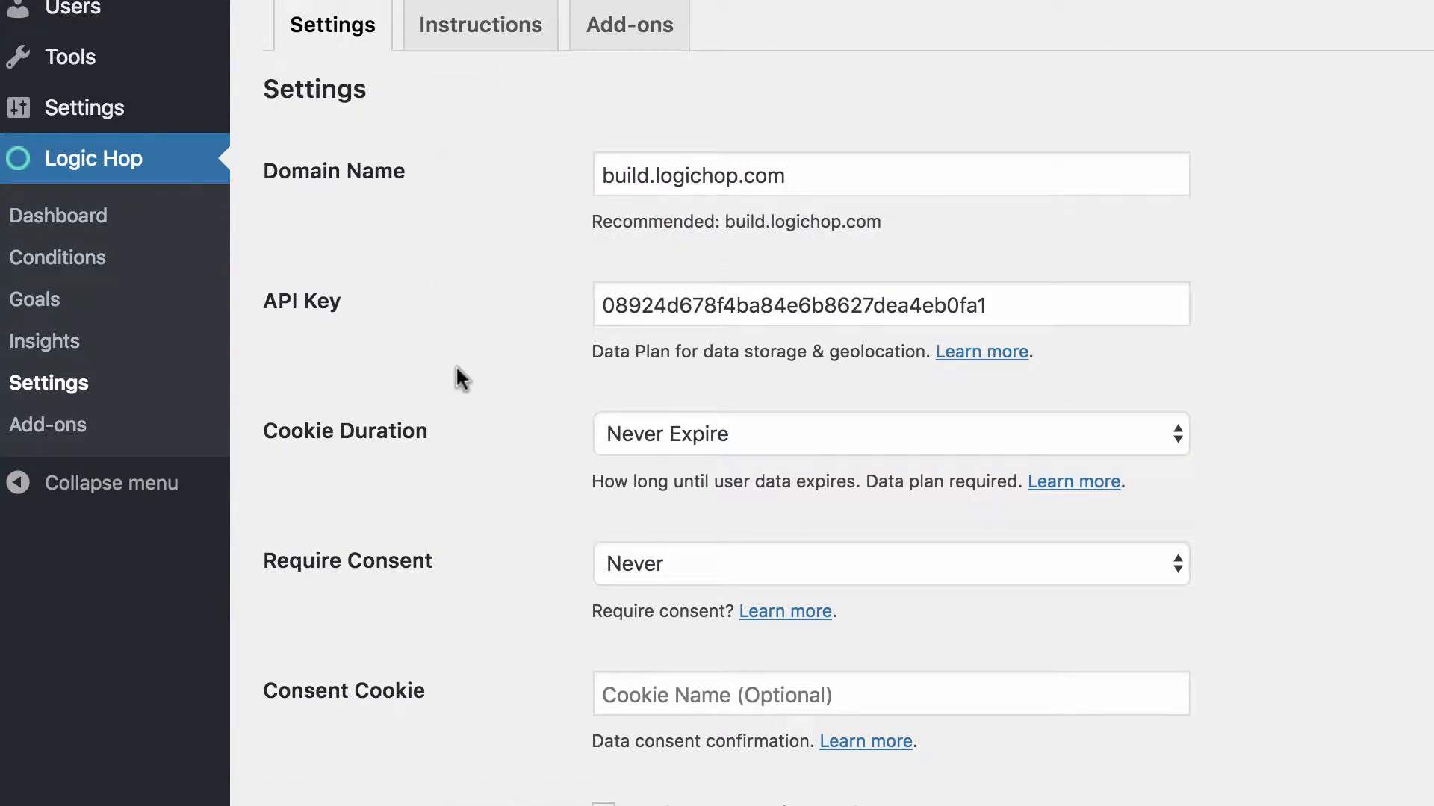
Step: Disable WordPress auto-paragraph tags in the Logic Hop settings and save the changes
scroll(471, 308, "down", 3)
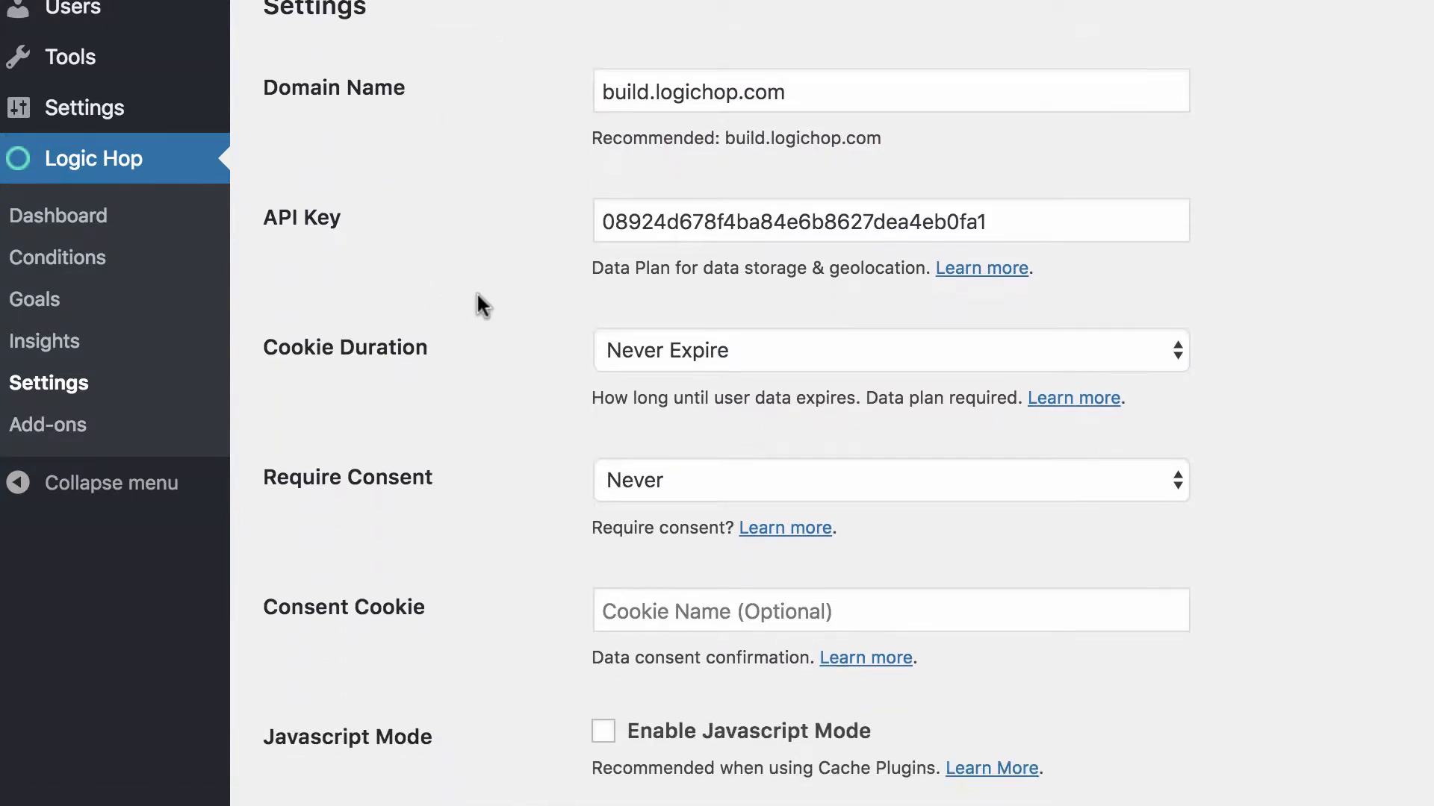
scroll(486, 284, "down", 2)
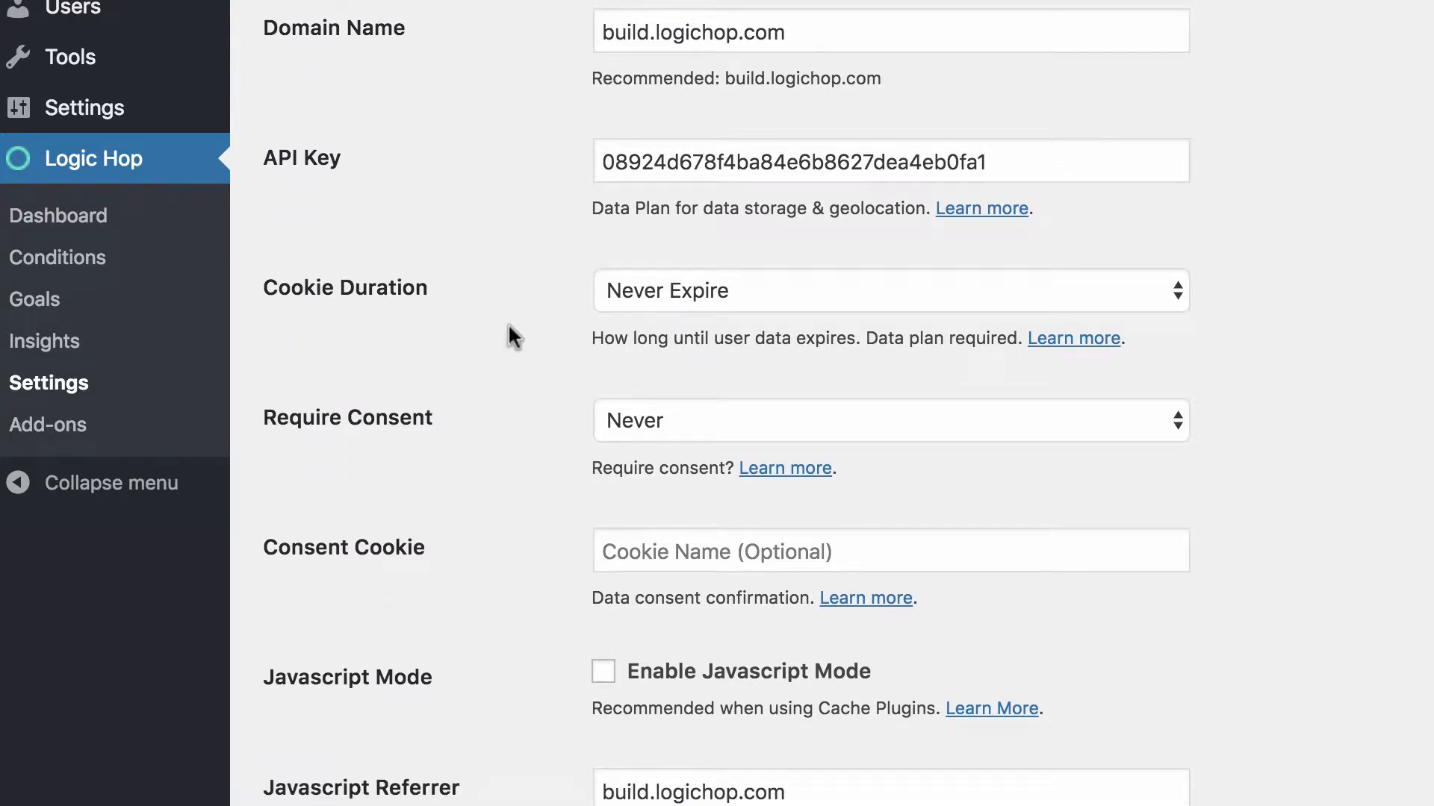
scroll(503, 302, "down", 3)
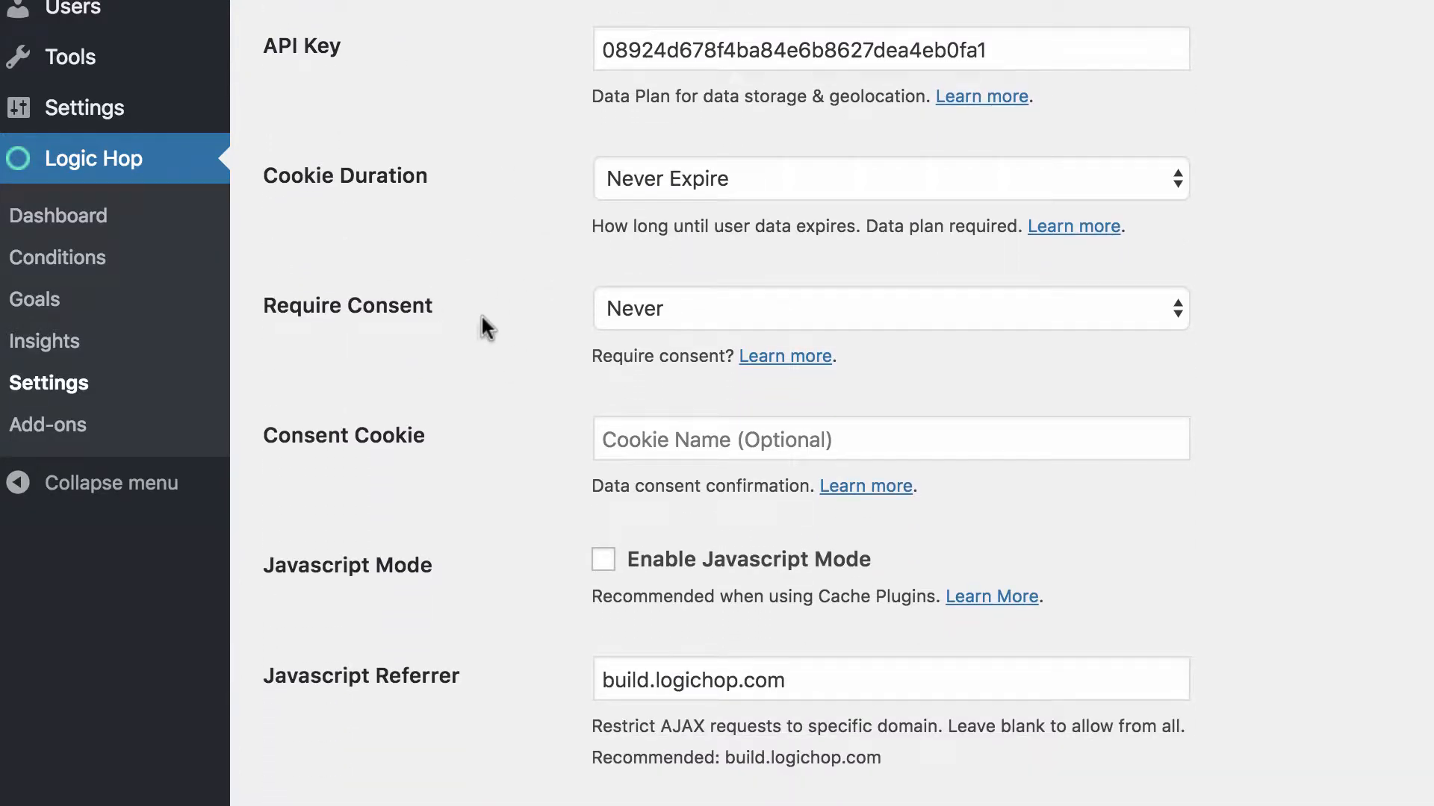
scroll(490, 326, "down", 12)
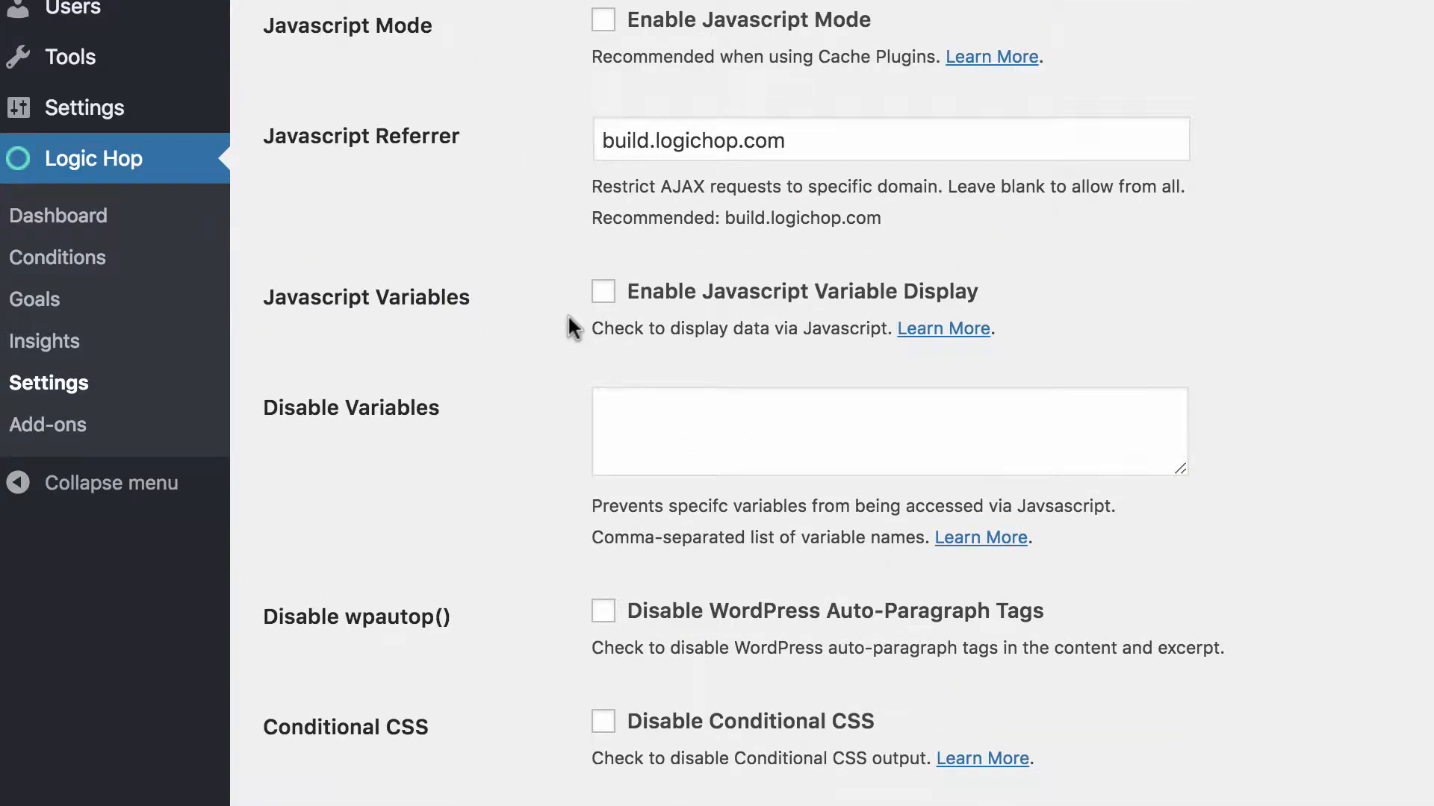
scroll(564, 317, "down", 3)
scroll(552, 313, "down", 6)
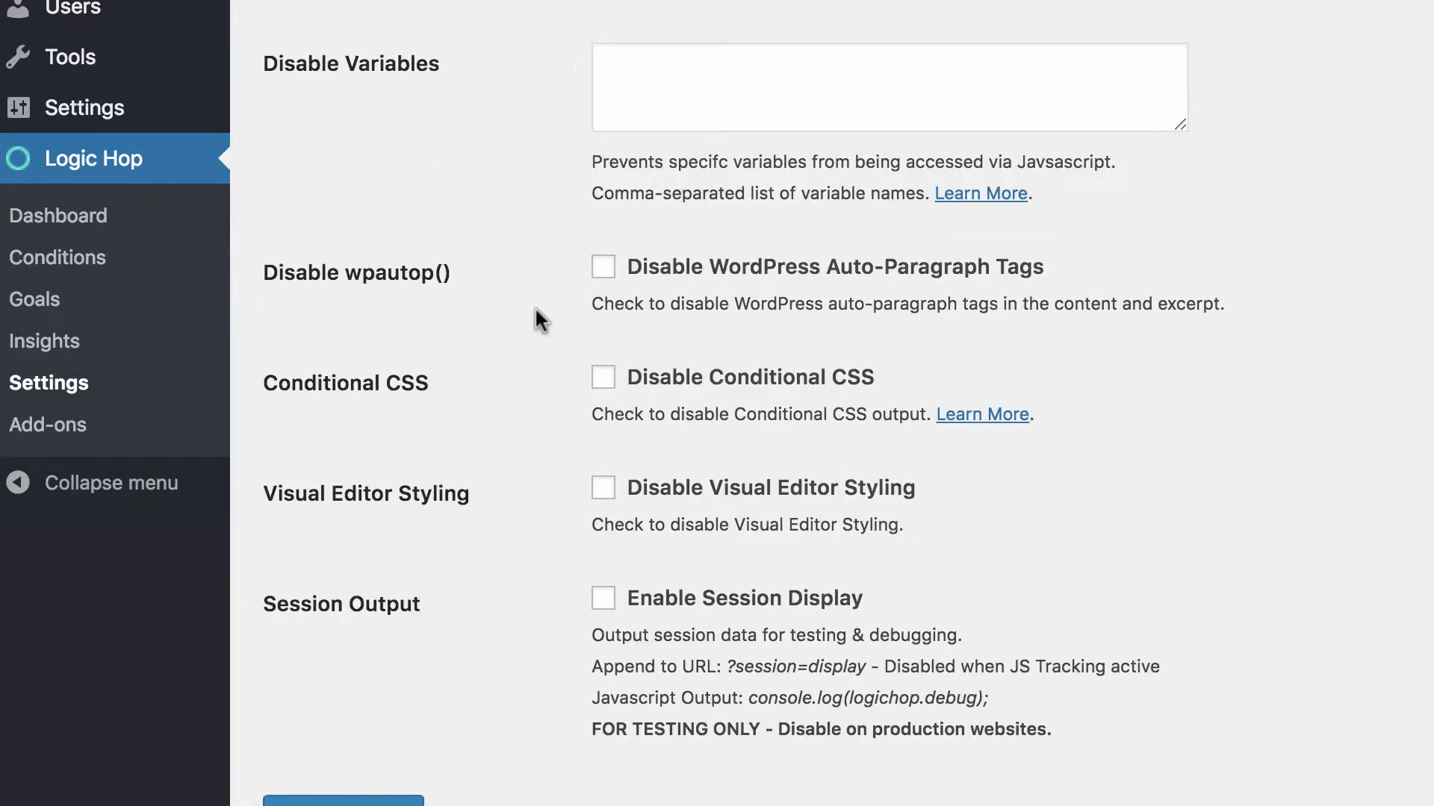
left_click(605, 269)
scroll(690, 481, "down", 4)
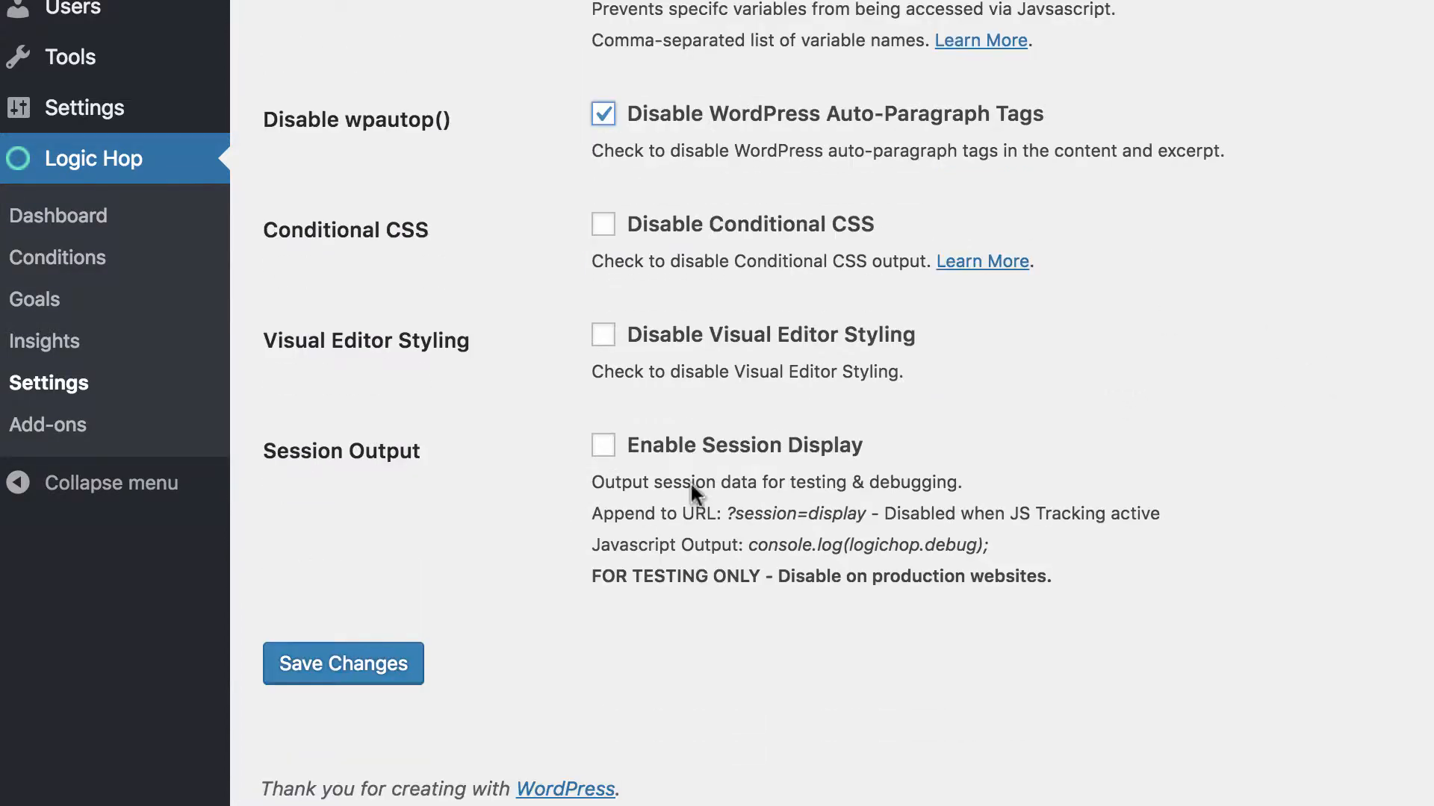
left_click(384, 665)
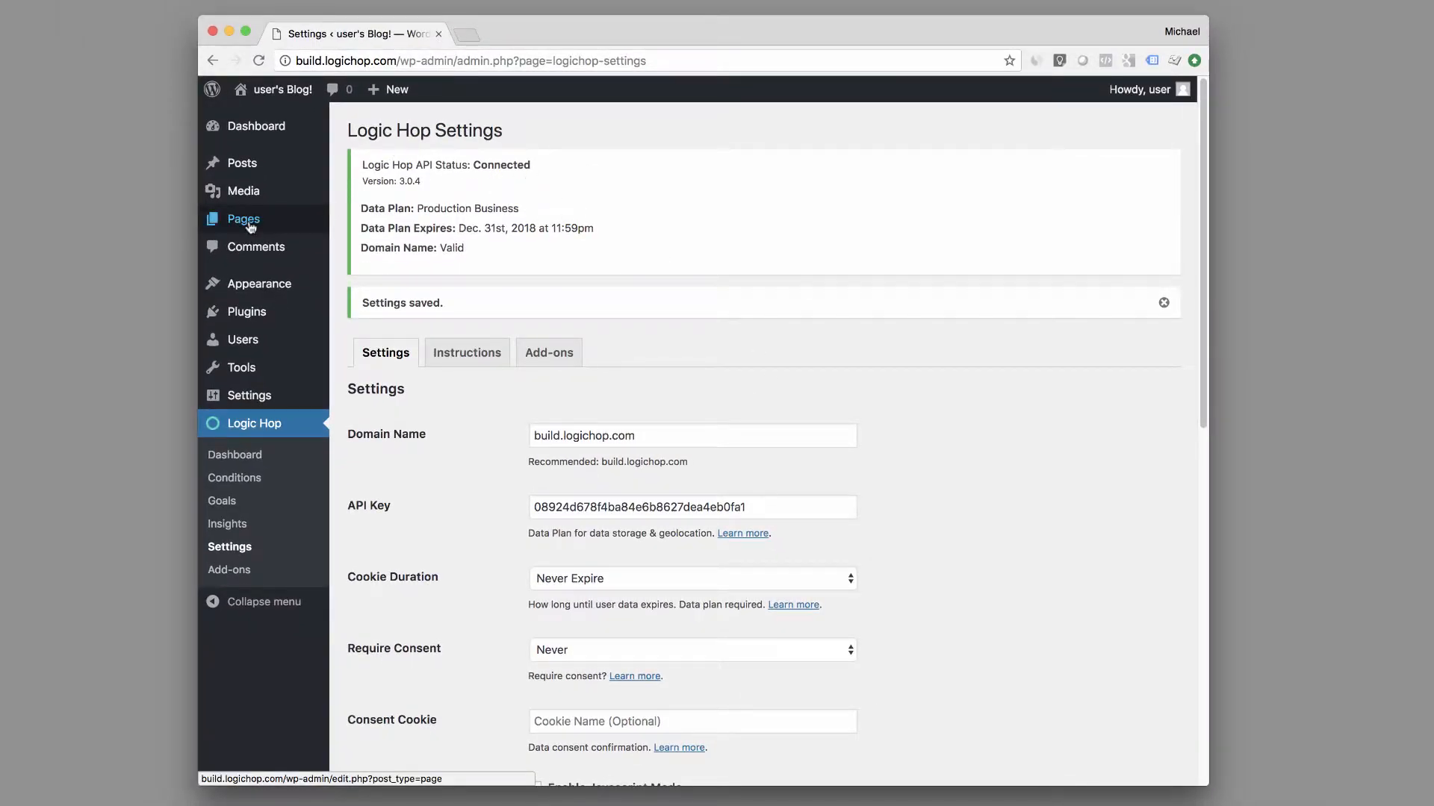
Step: Open Sample Page for editing and check the heading on its published version
mouse_move(251, 226)
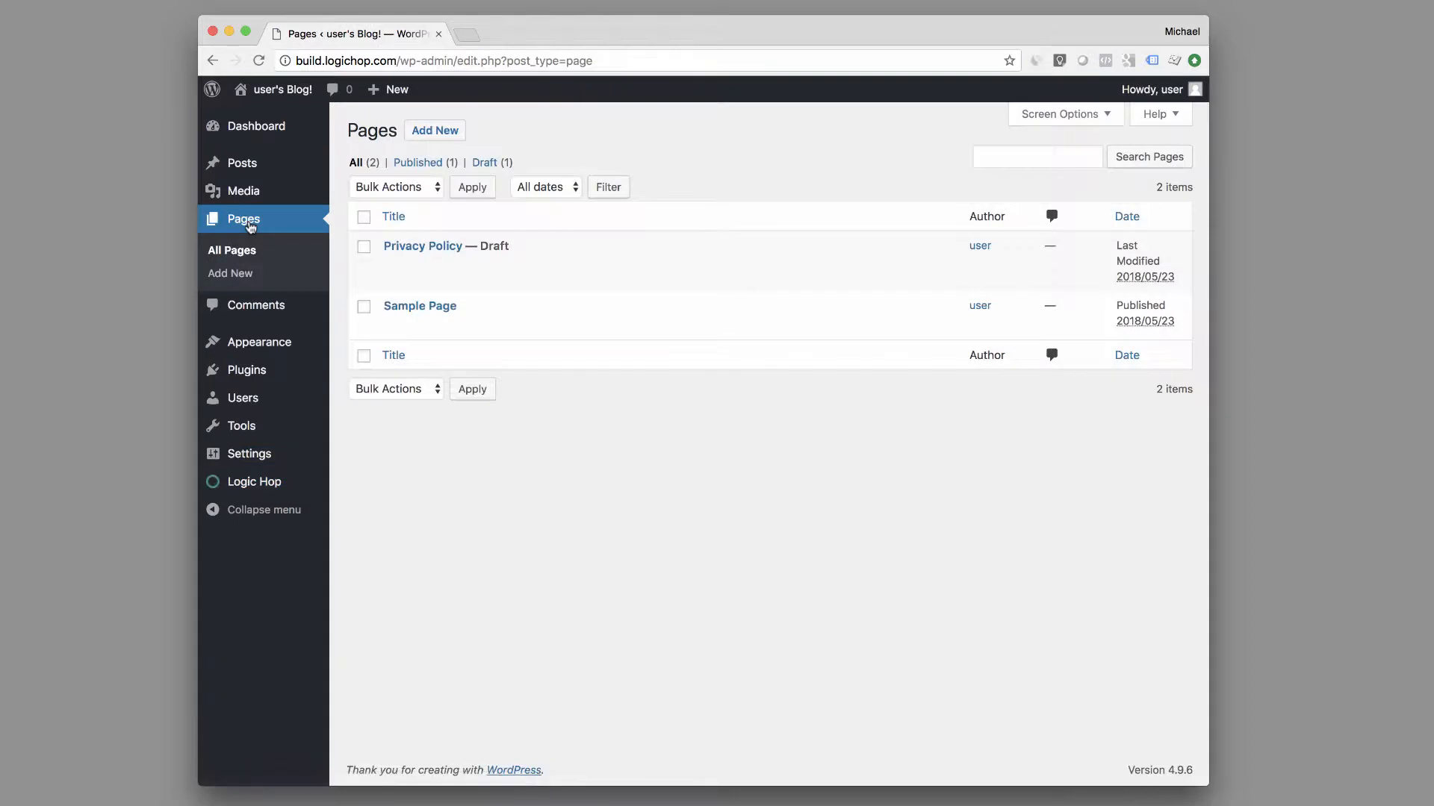
left_click(418, 308)
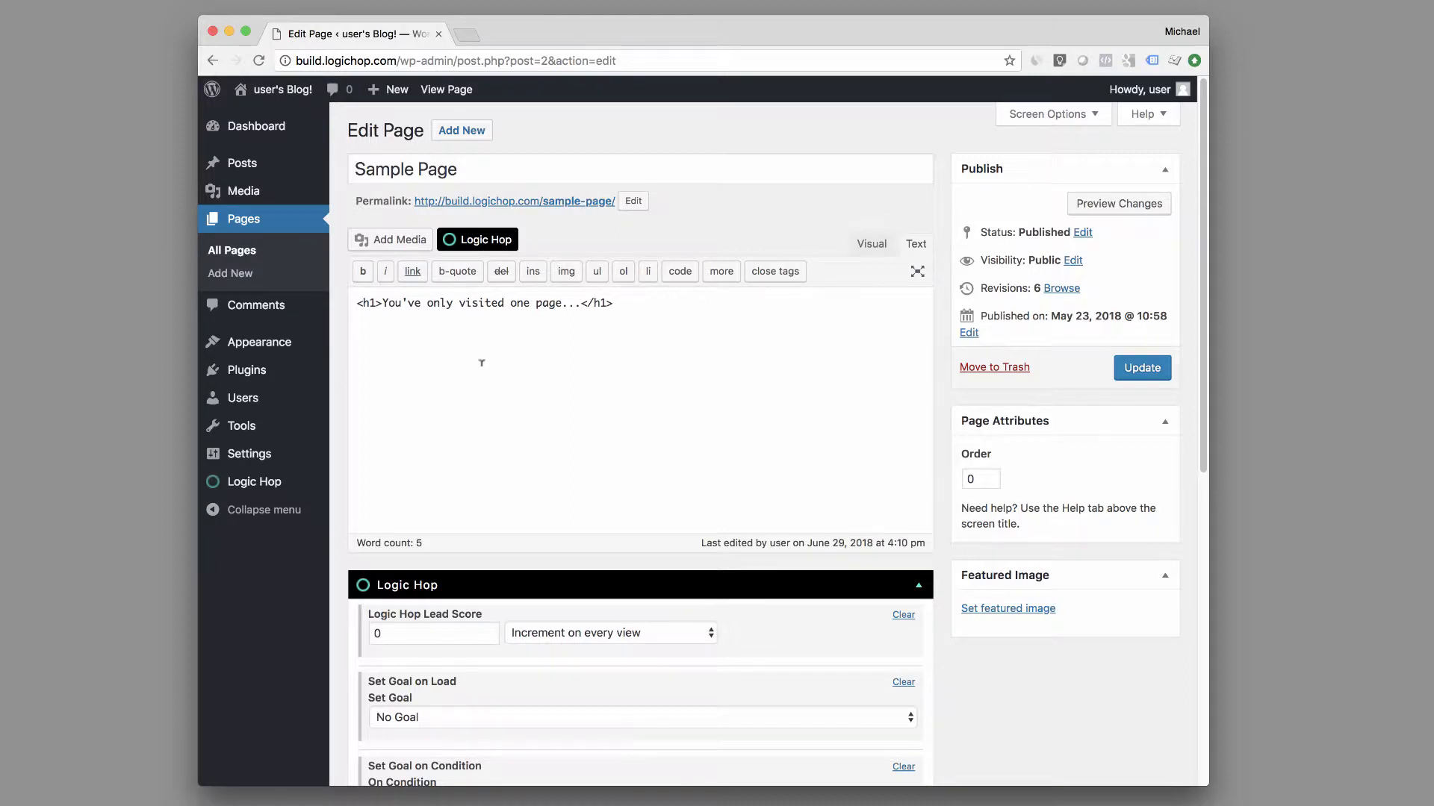
left_click(489, 206)
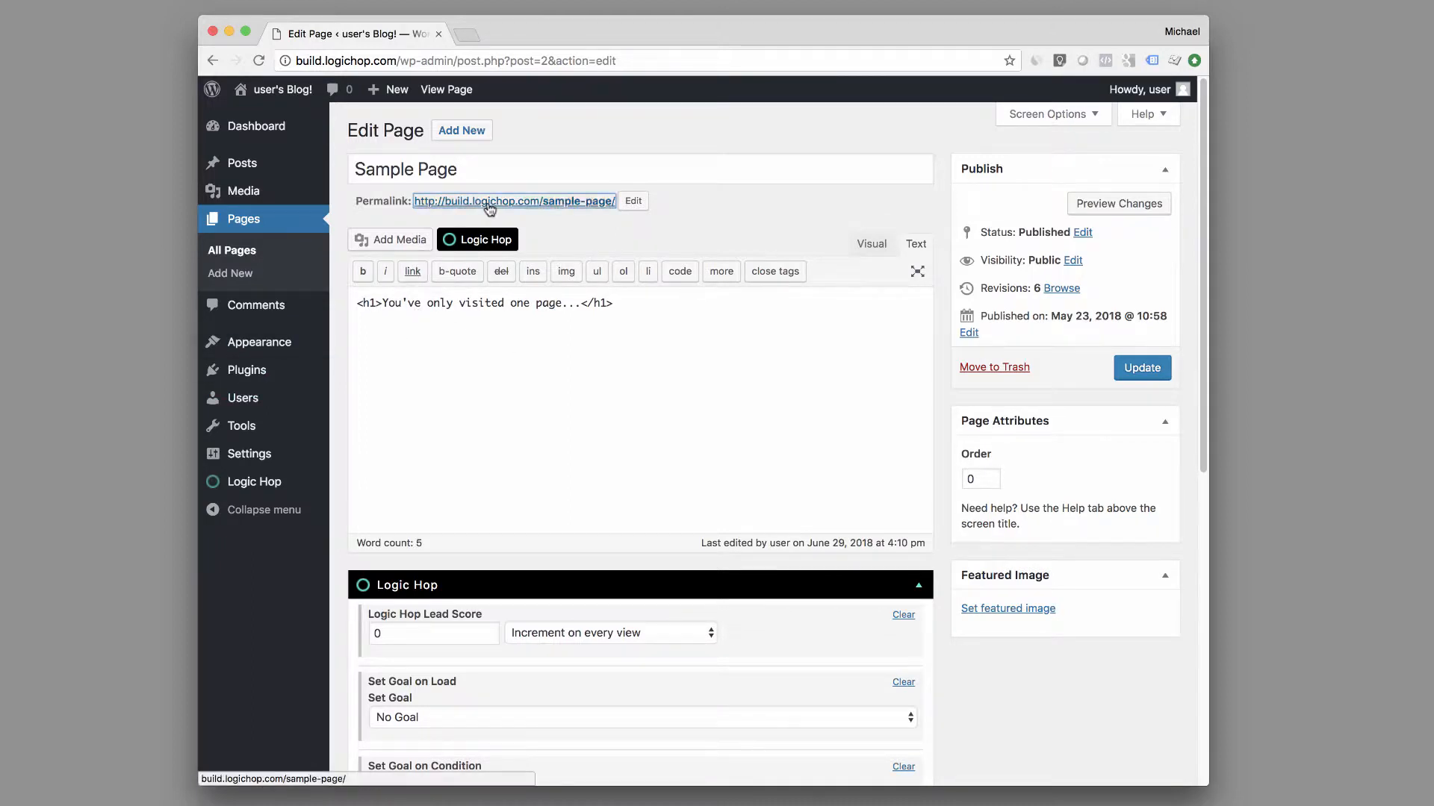
left_click(544, 35)
left_click_drag(639, 377, 978, 388)
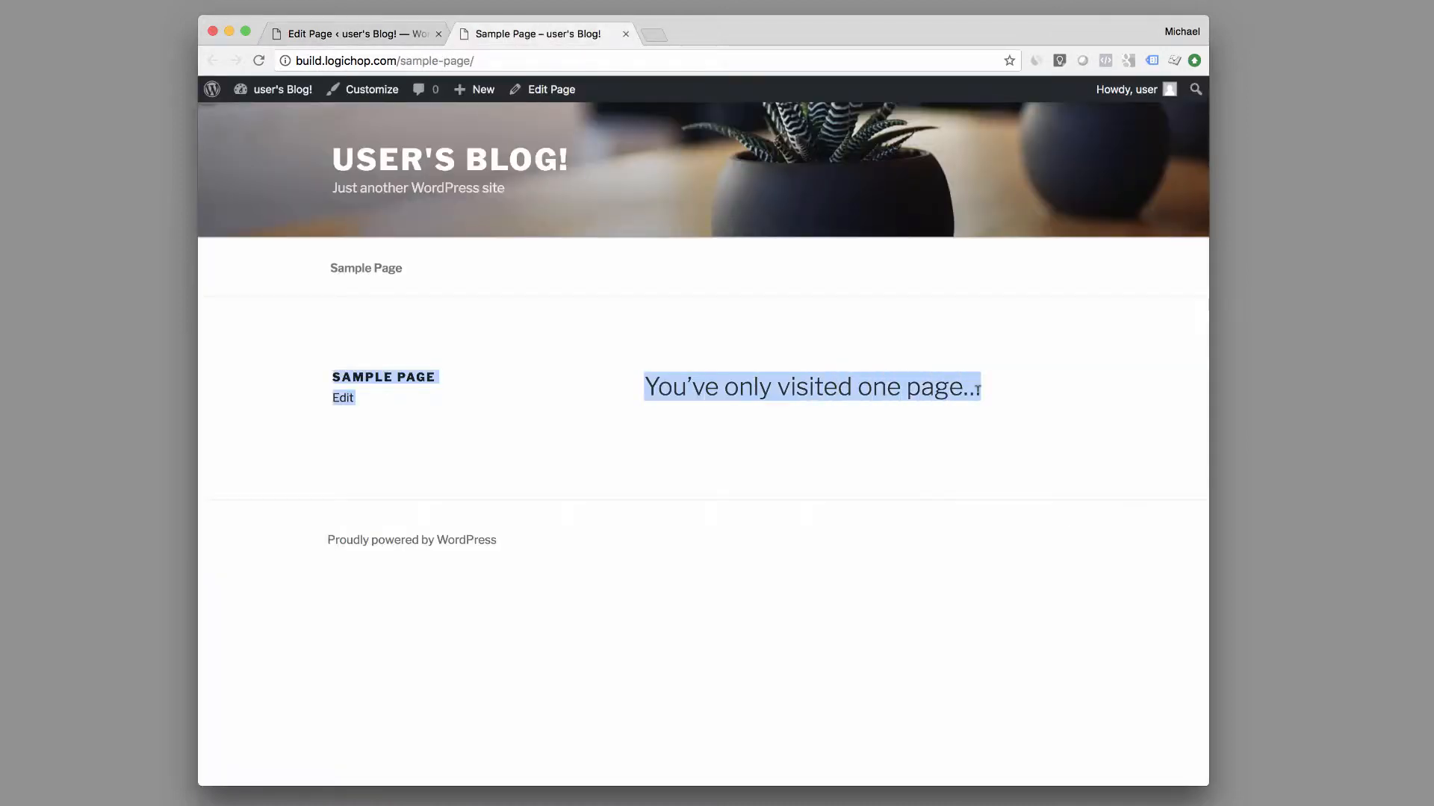
left_click(595, 341)
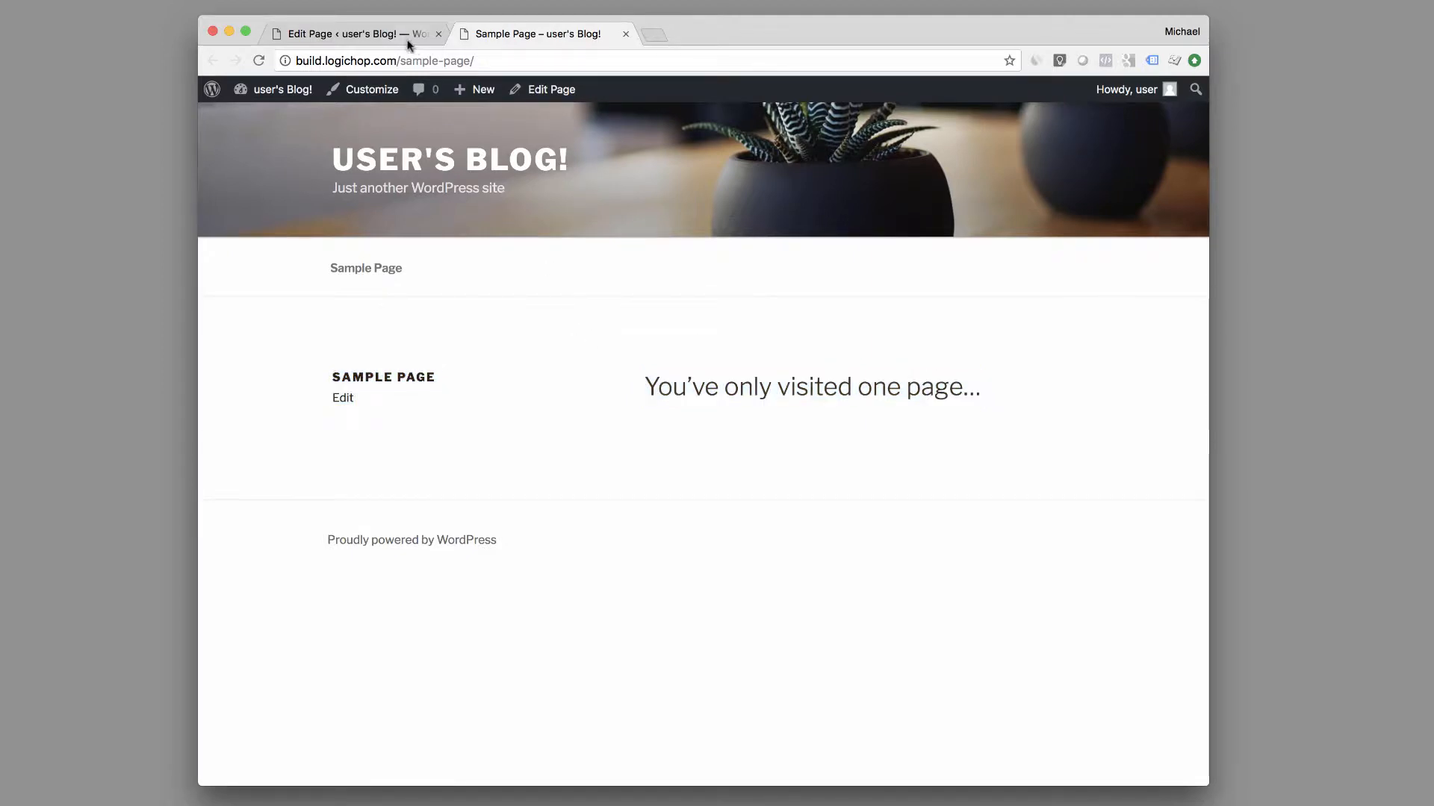
Step: Wrap Sample Page's h1 line in Logic Hop IF / ELSE logic with the condition User Has Viewed More Than 1 Page
left_click(358, 34)
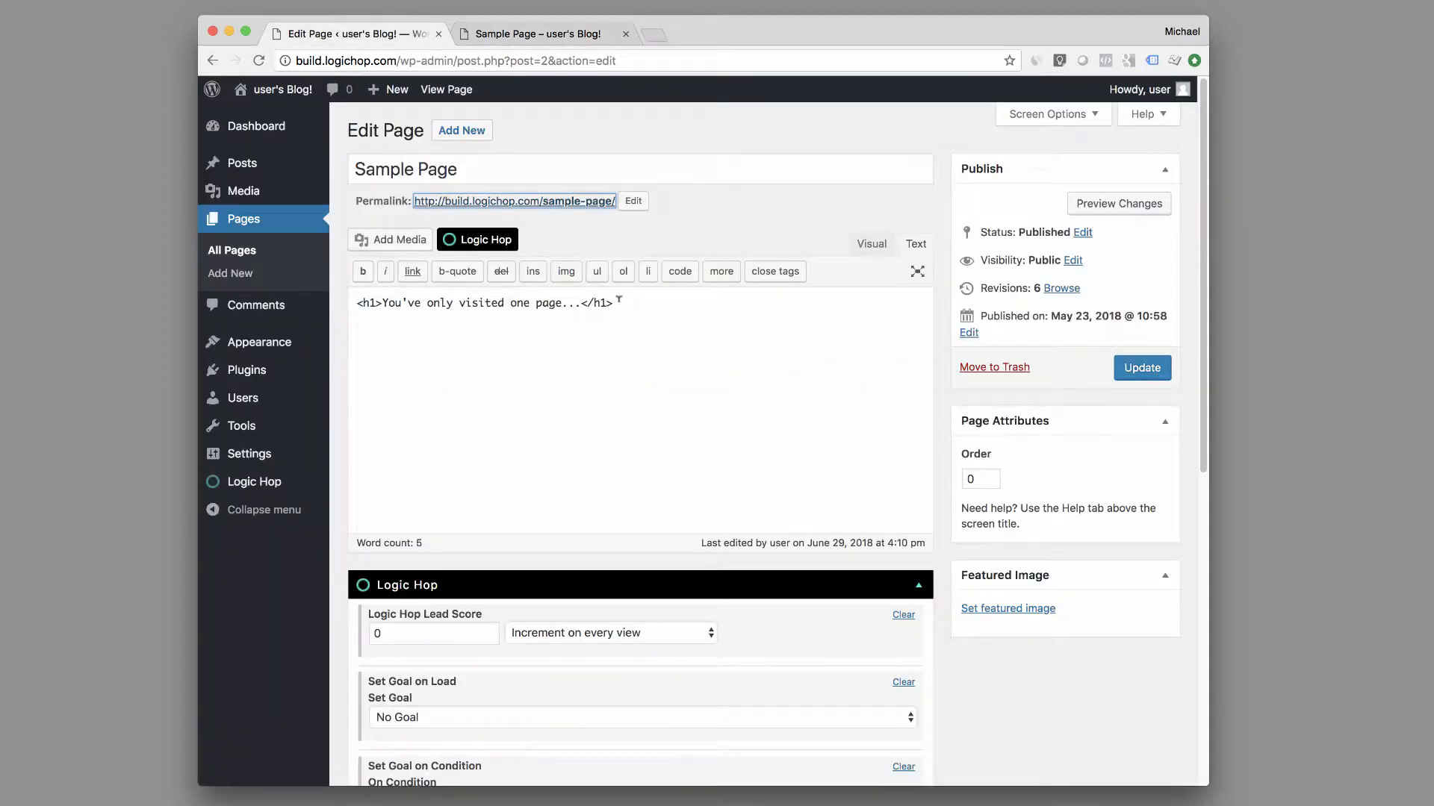
left_click_drag(619, 300, 357, 295)
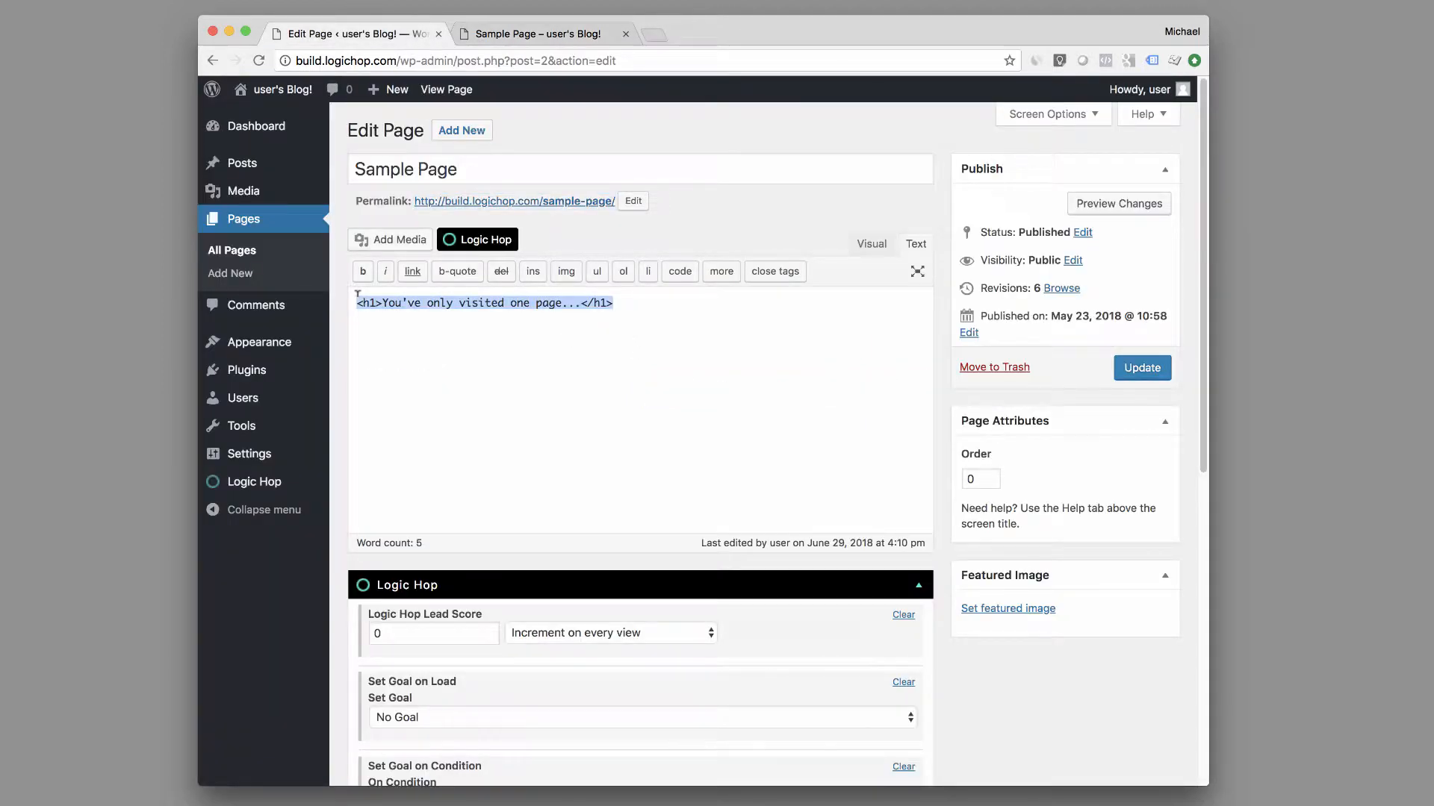
left_click(480, 247)
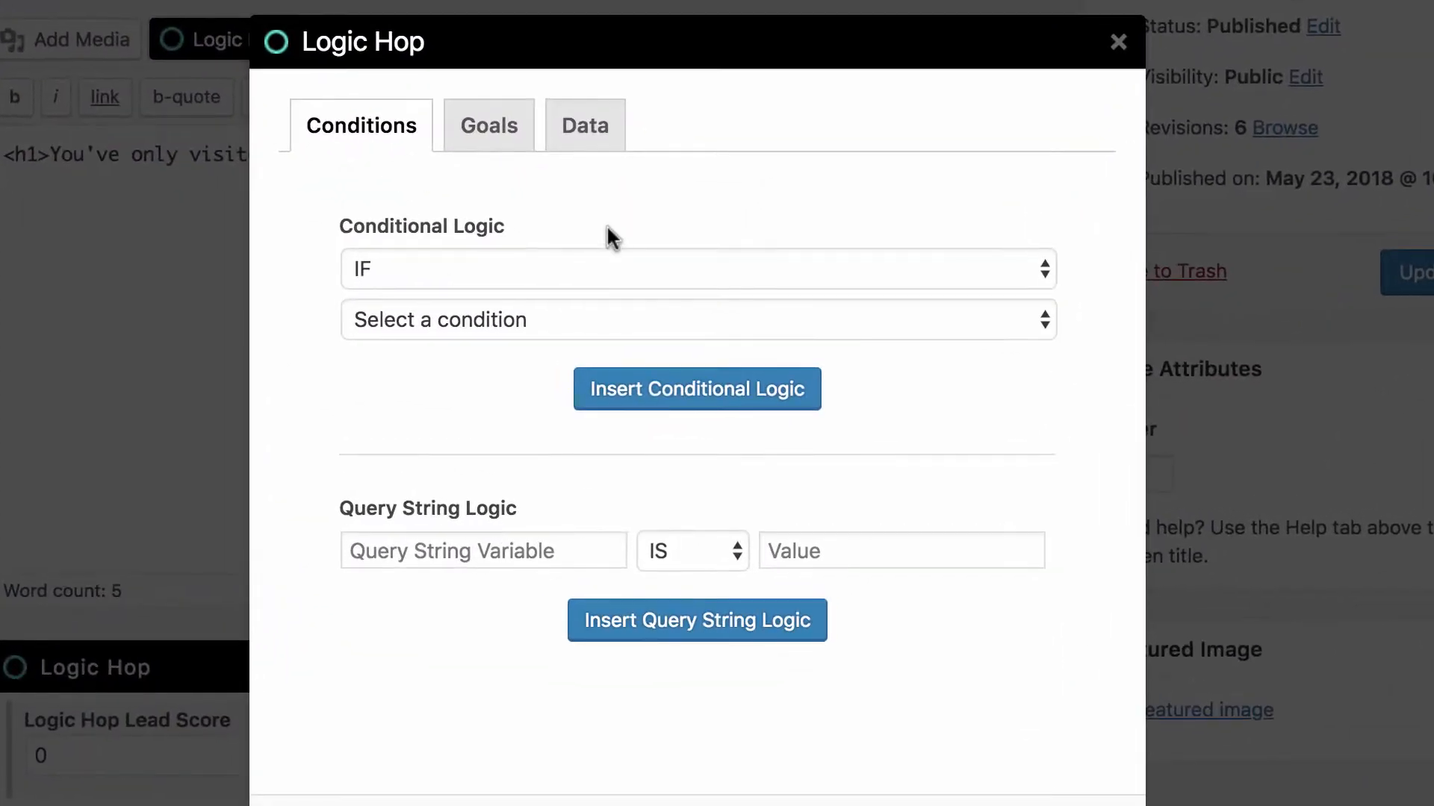
left_click(609, 266)
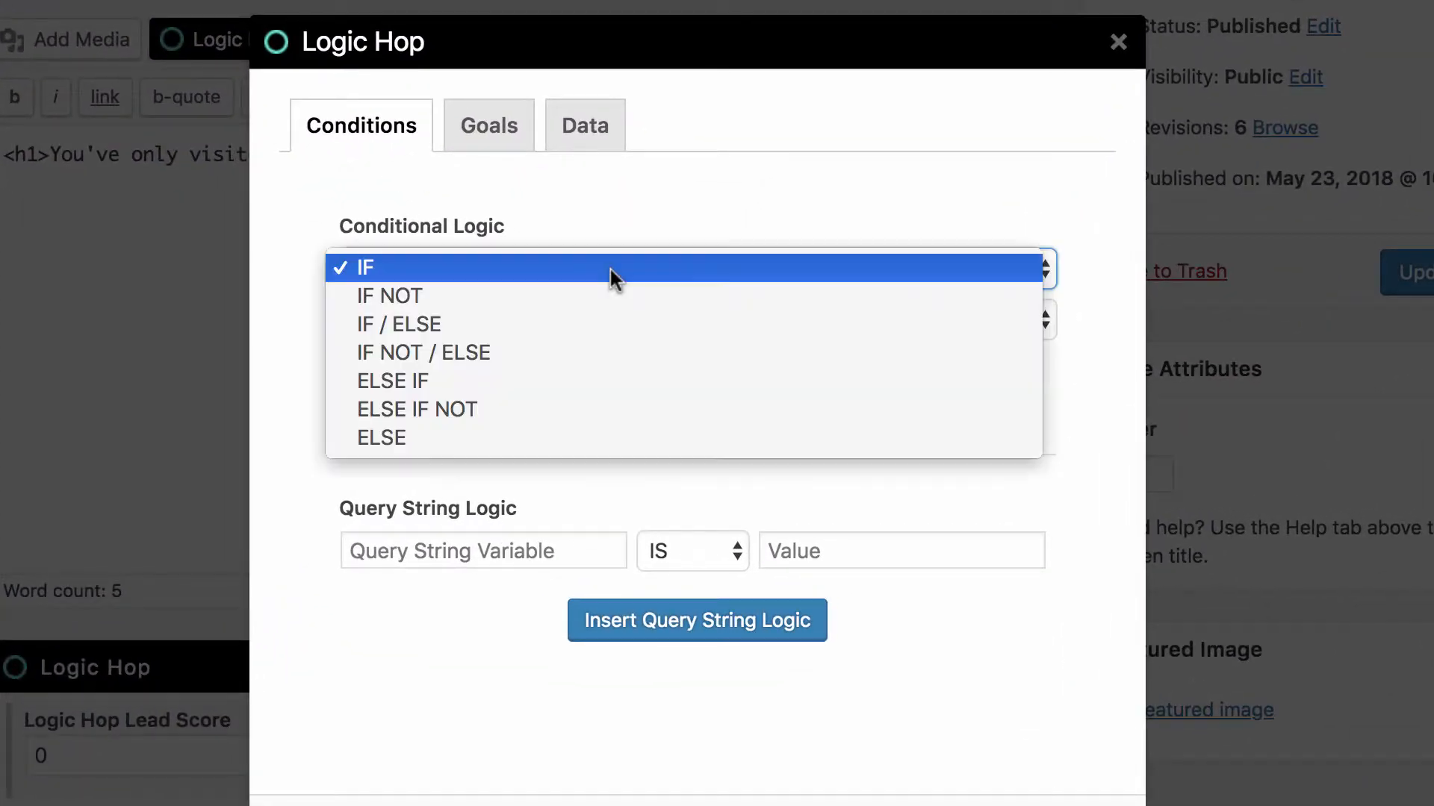
left_click(607, 313)
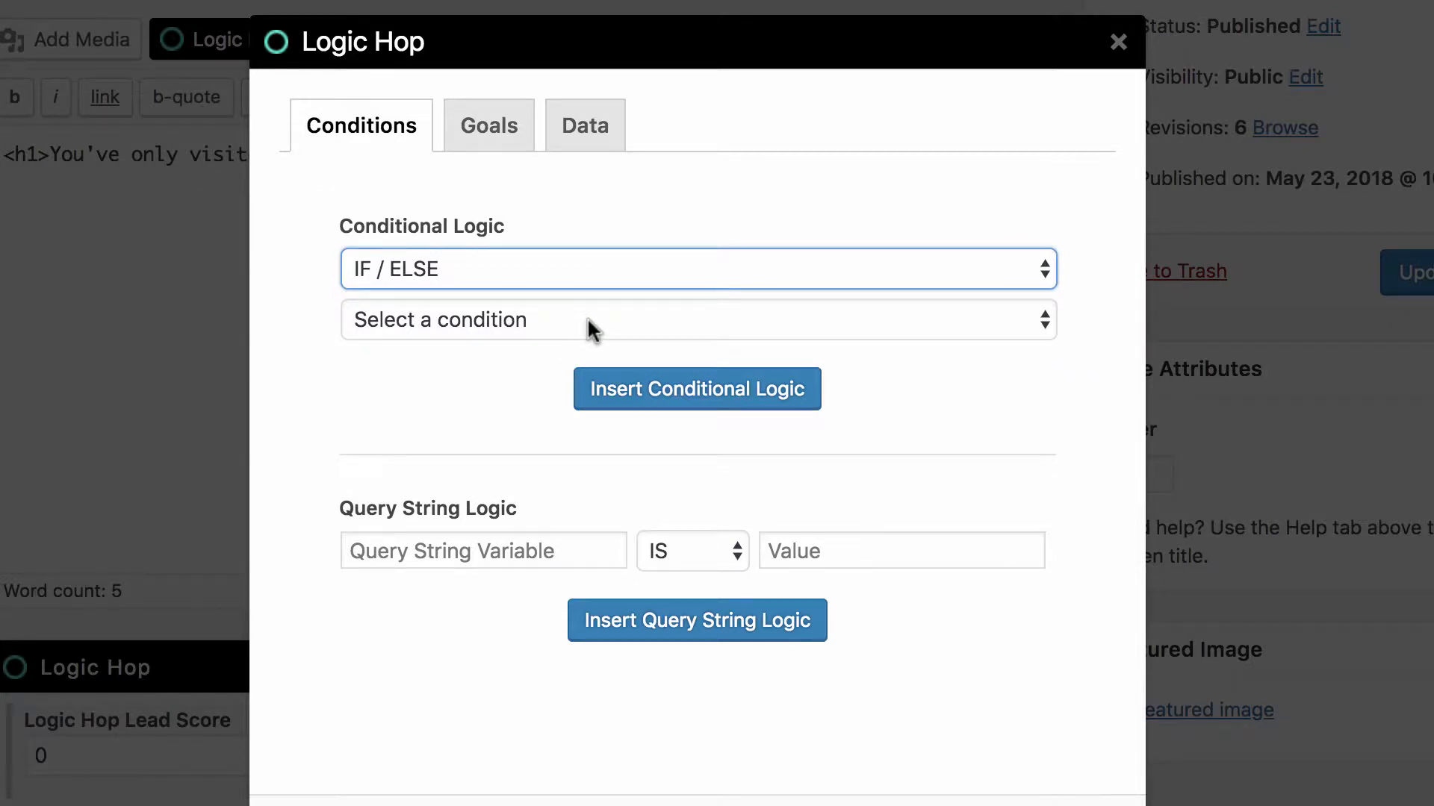
left_click(587, 319)
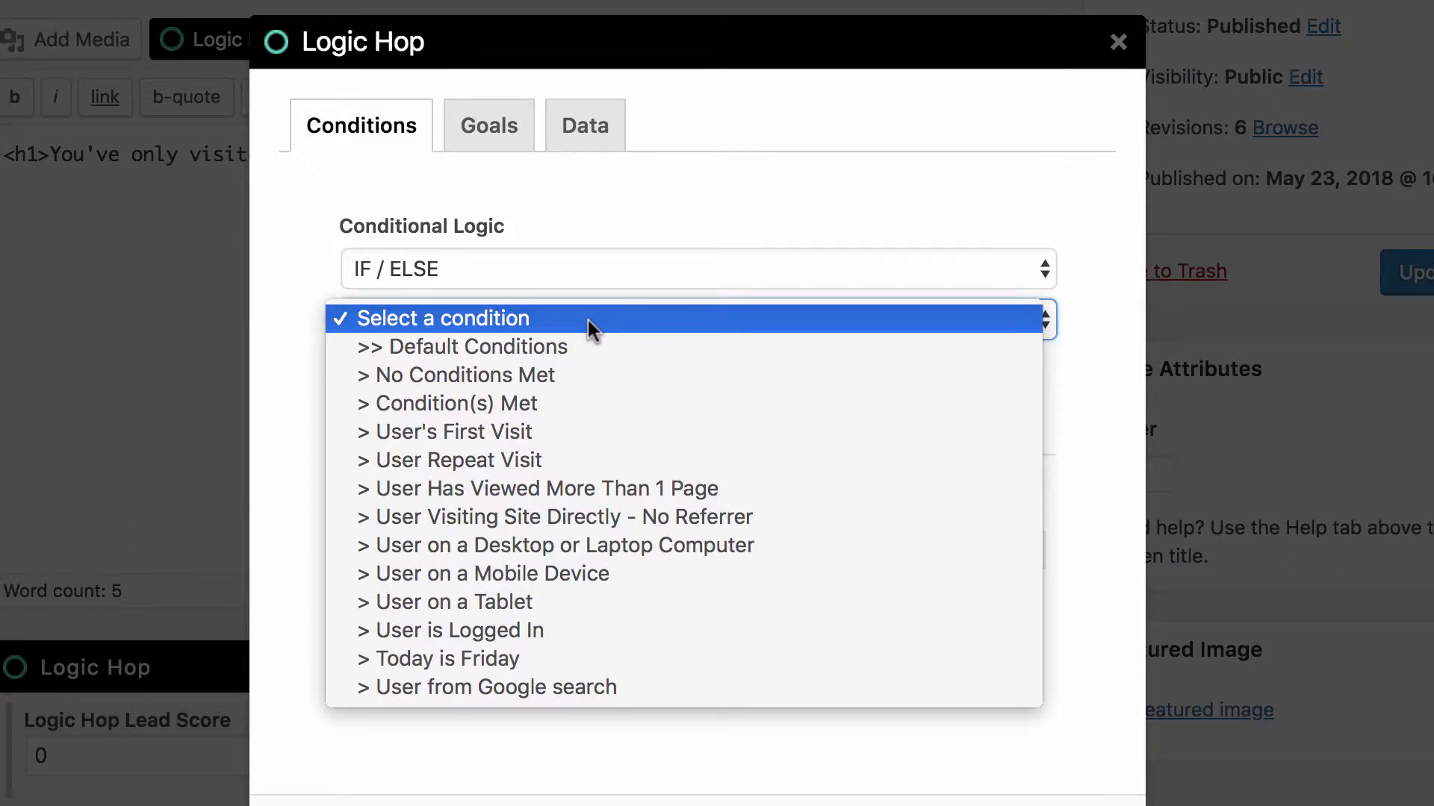
left_click(694, 487)
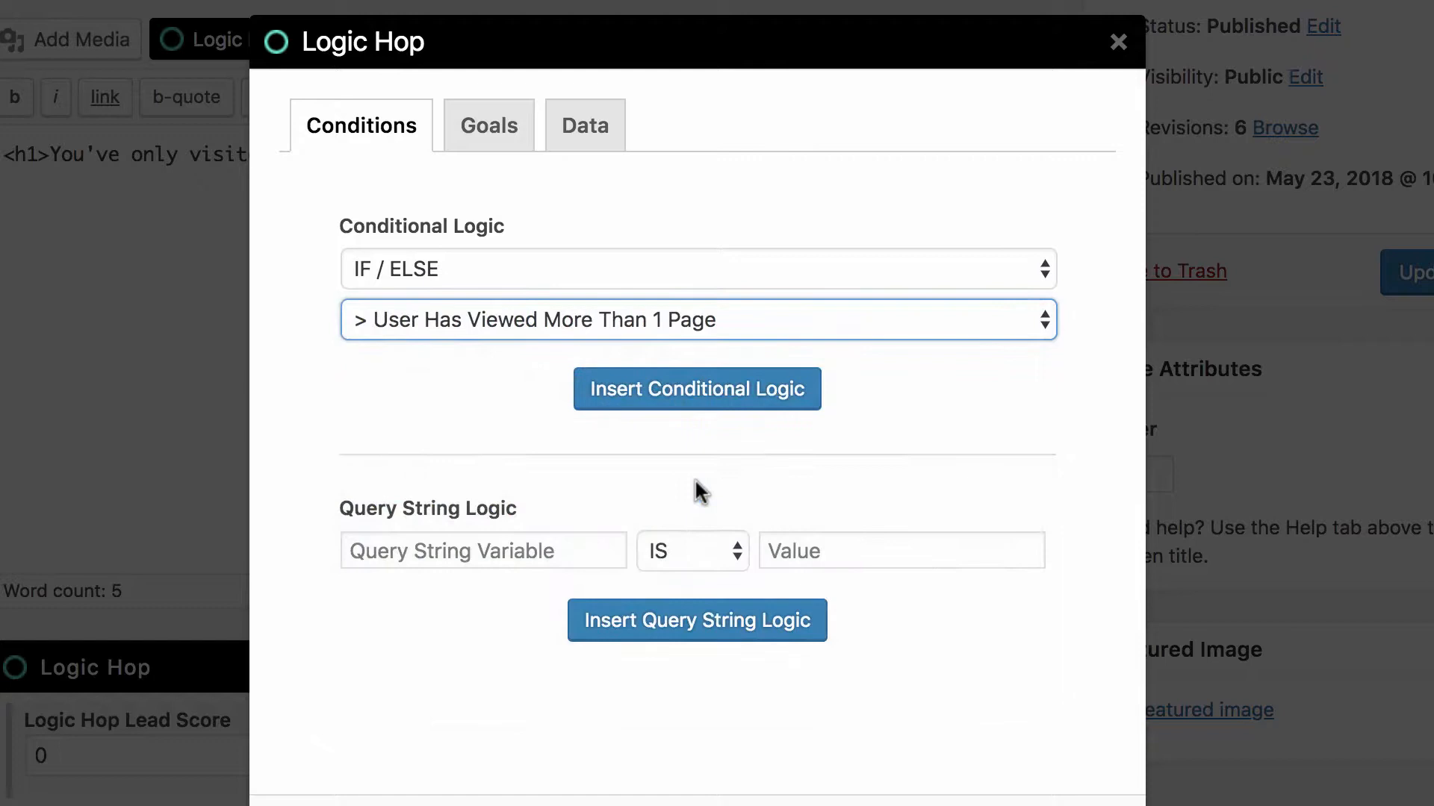
left_click(708, 397)
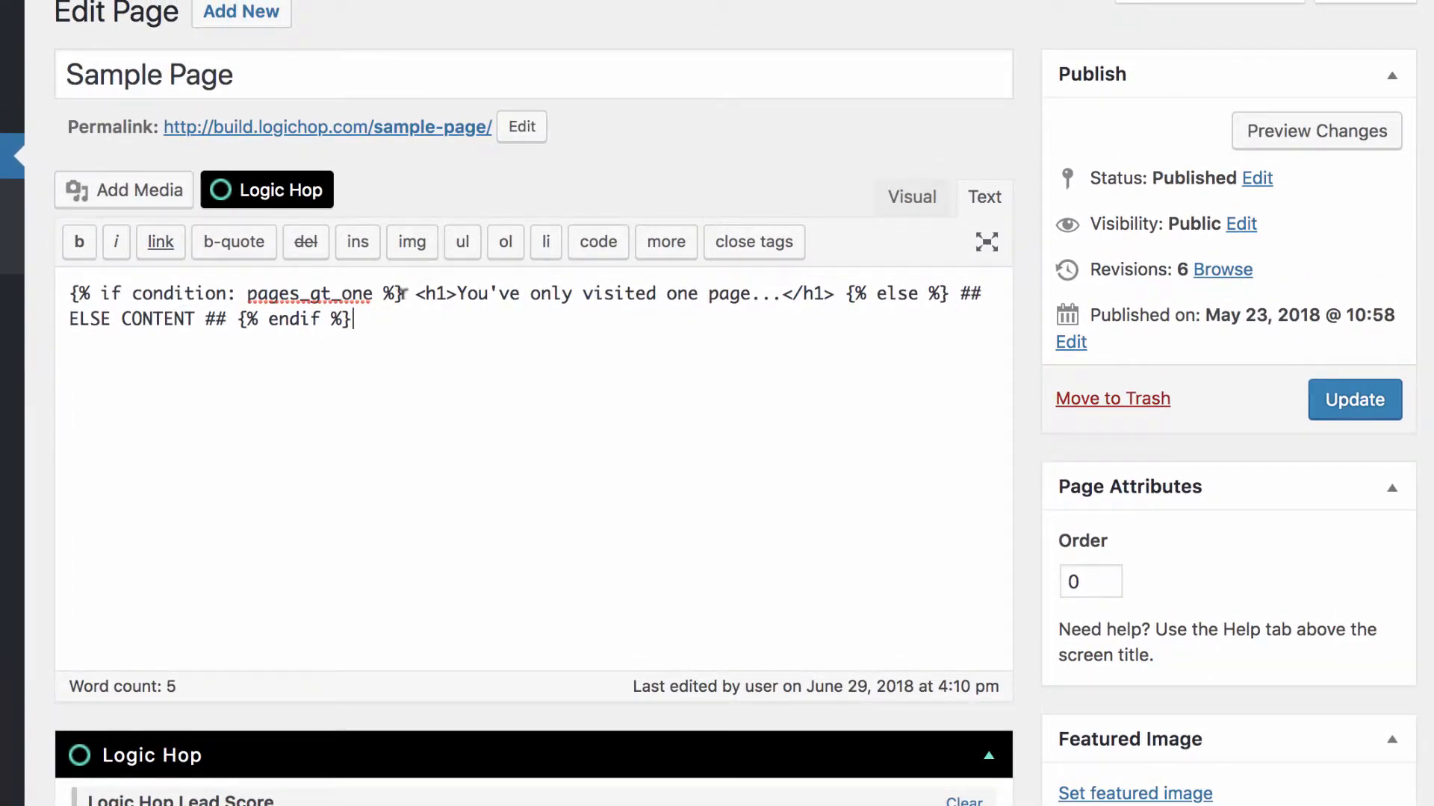
Step: Put the if, heading, else and endif parts on separate lines, replacing the ## ELSE CONTENT ## placeholder with an empty line
left_click(404, 293)
key("Return")
double_click(494, 319)
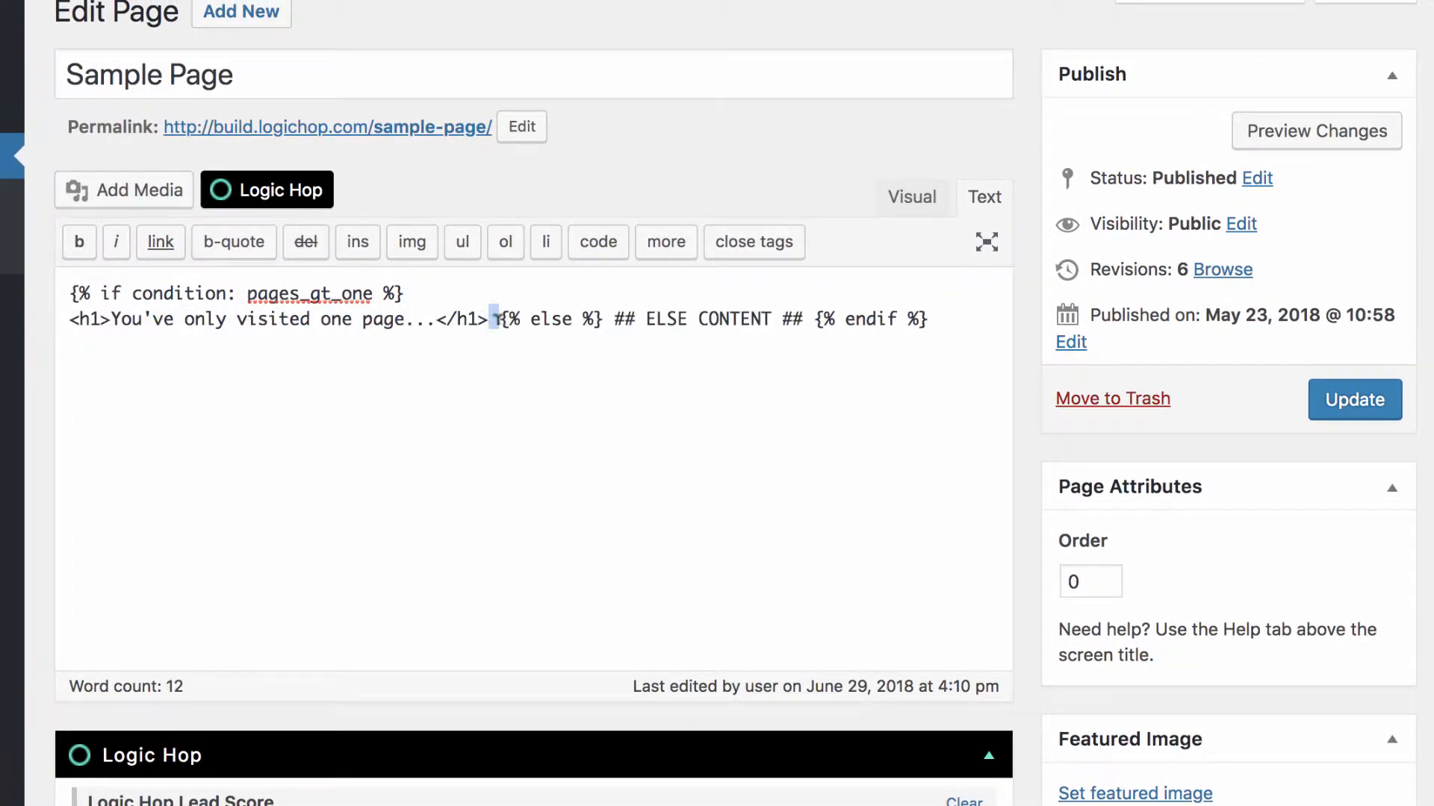
key("Return")
left_click_drag(174, 344, 381, 346)
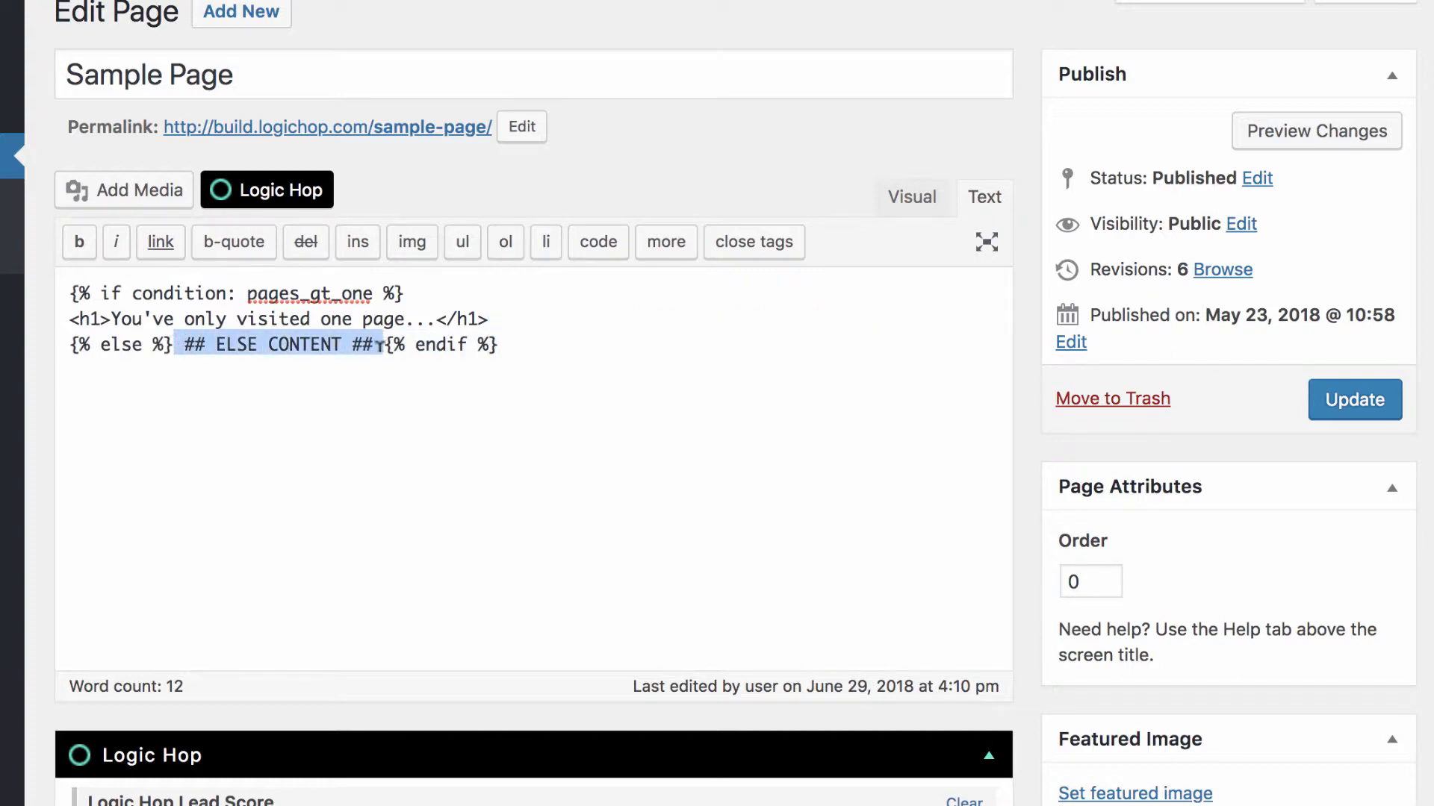
key("Return")
key("Return")
left_click(288, 342)
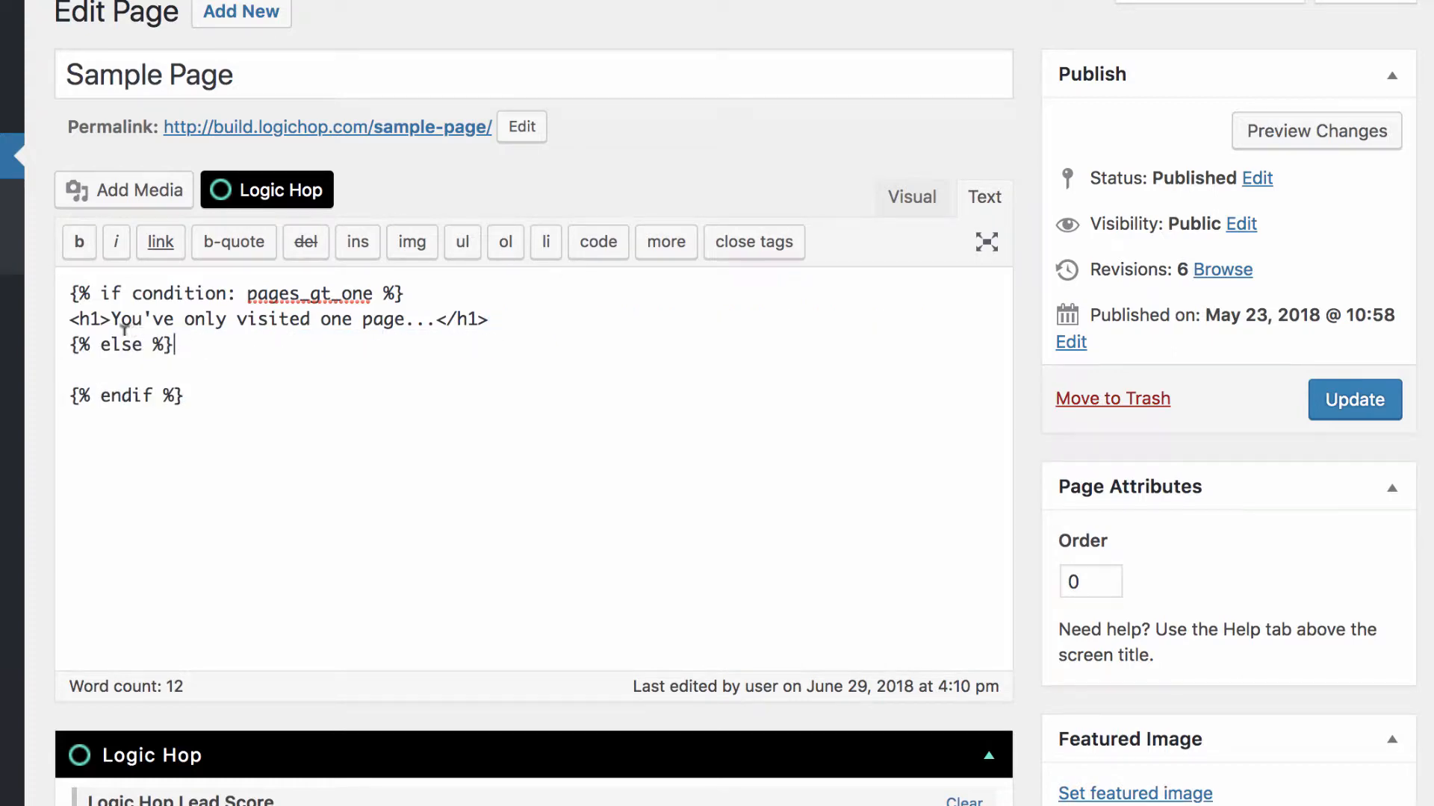
Step: Copy the "You've only visited one page..." h1 line into the empty line between the else and endif tags
left_click_drag(65, 318, 504, 319)
key("ctrl+c")
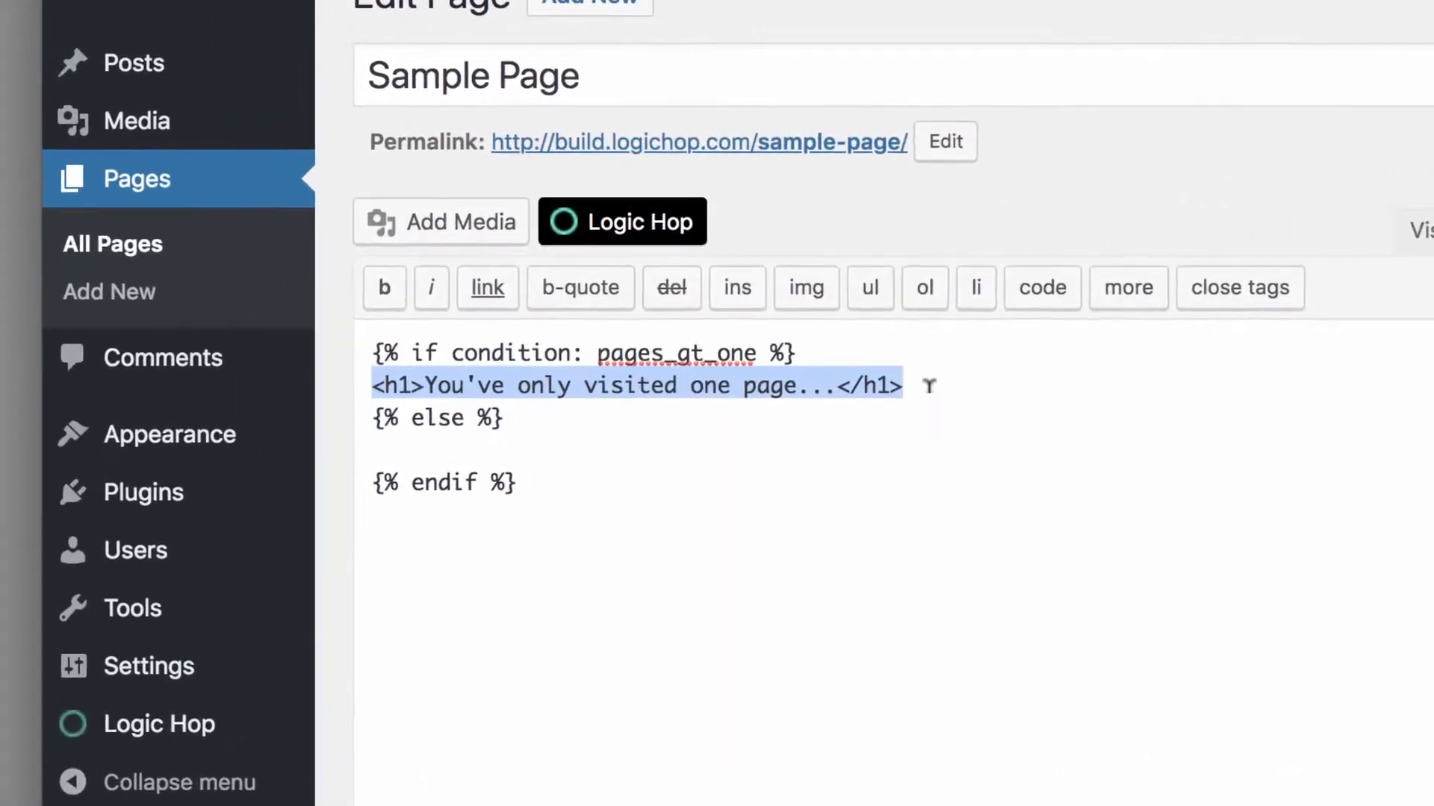
left_click(427, 446)
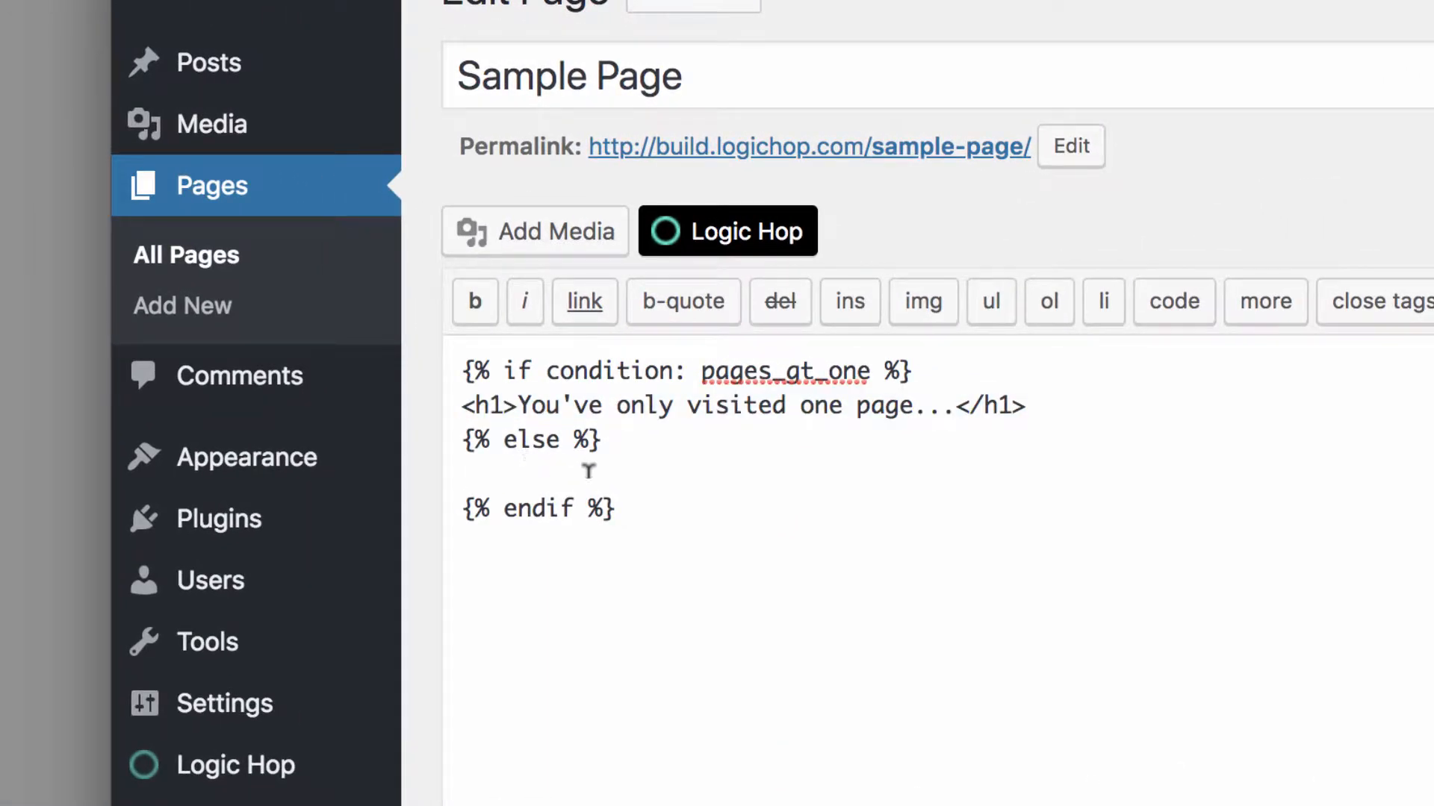
key("ctrl+v")
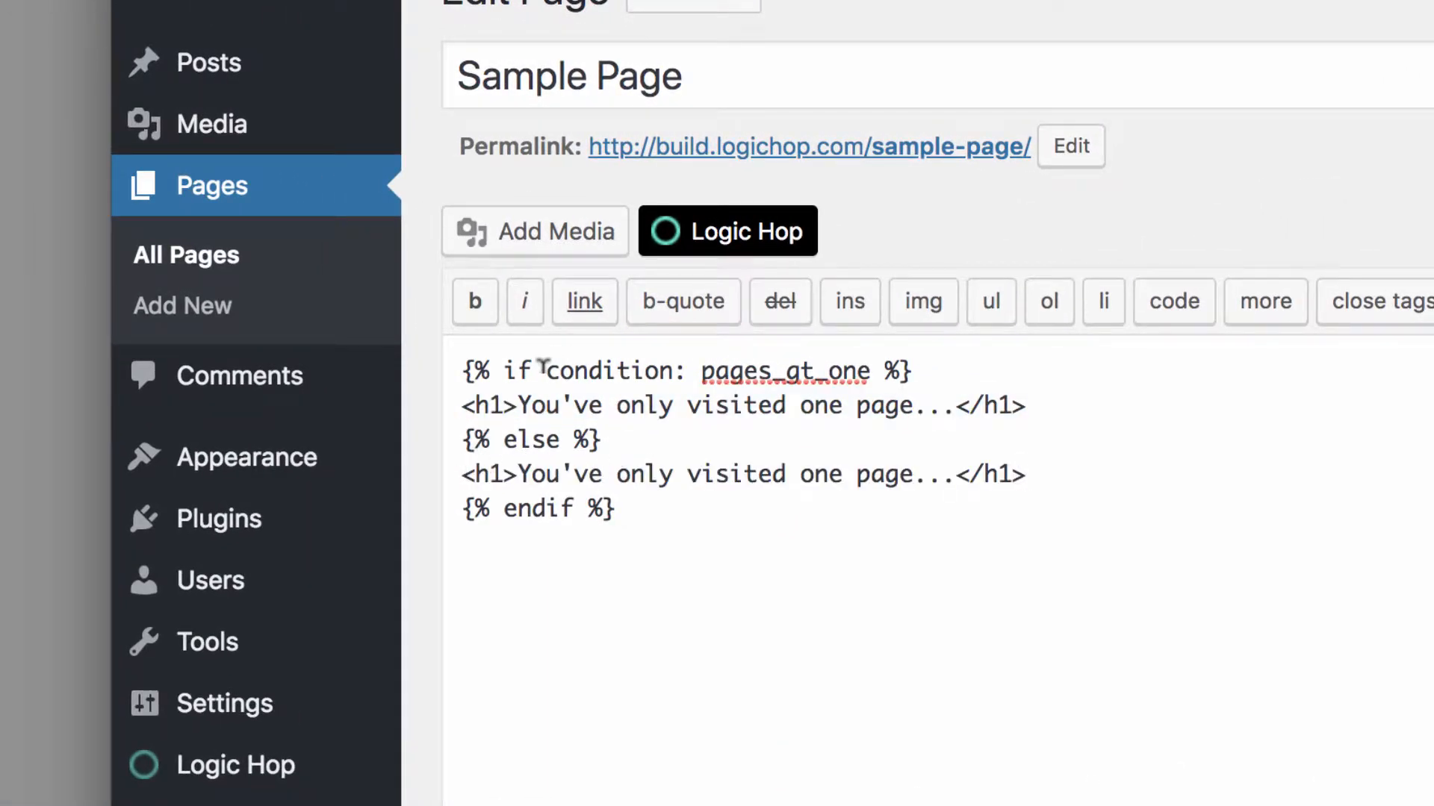
double_click(545, 367)
left_click(590, 370)
left_click_drag(1049, 406, 602, 439)
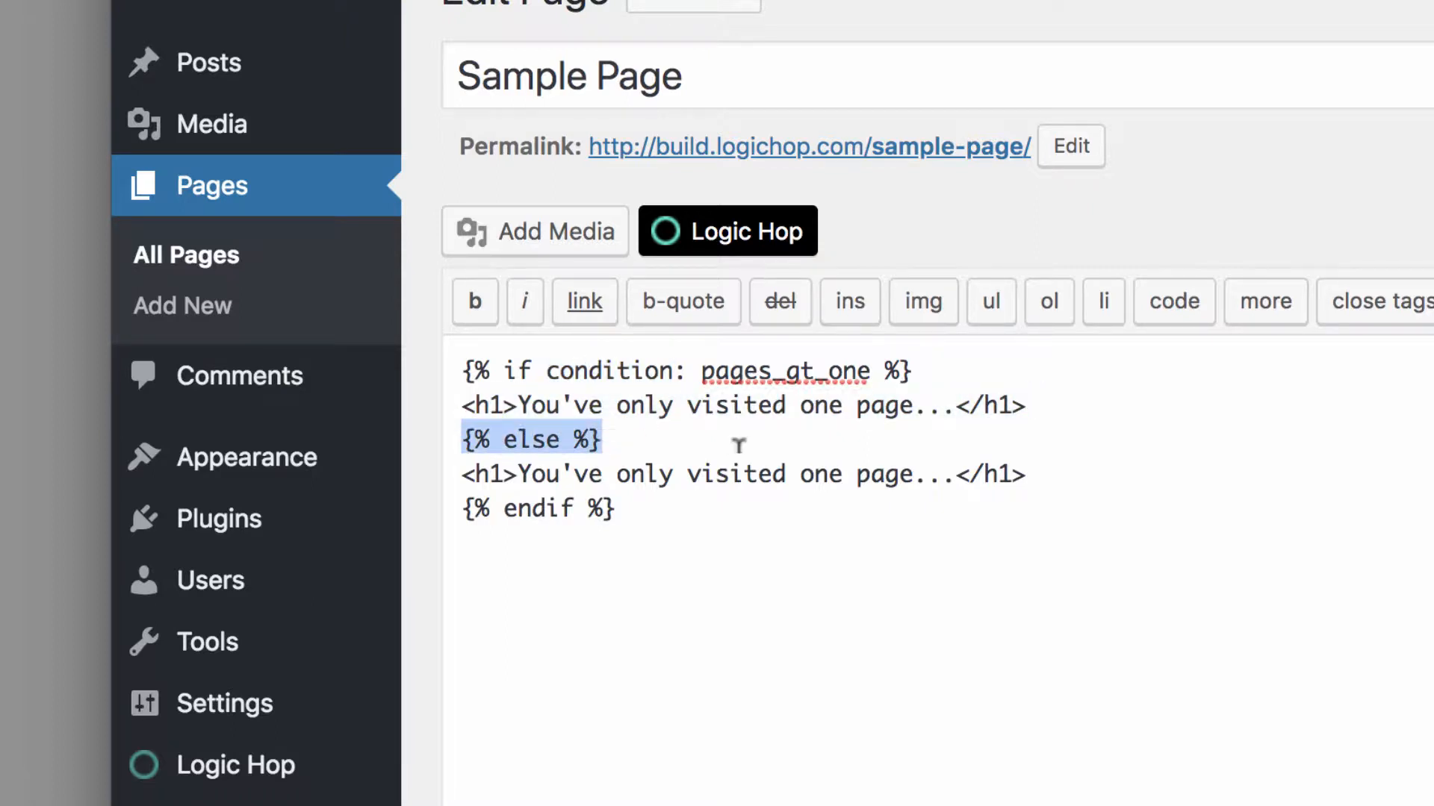
left_click_drag(1068, 475, 463, 475)
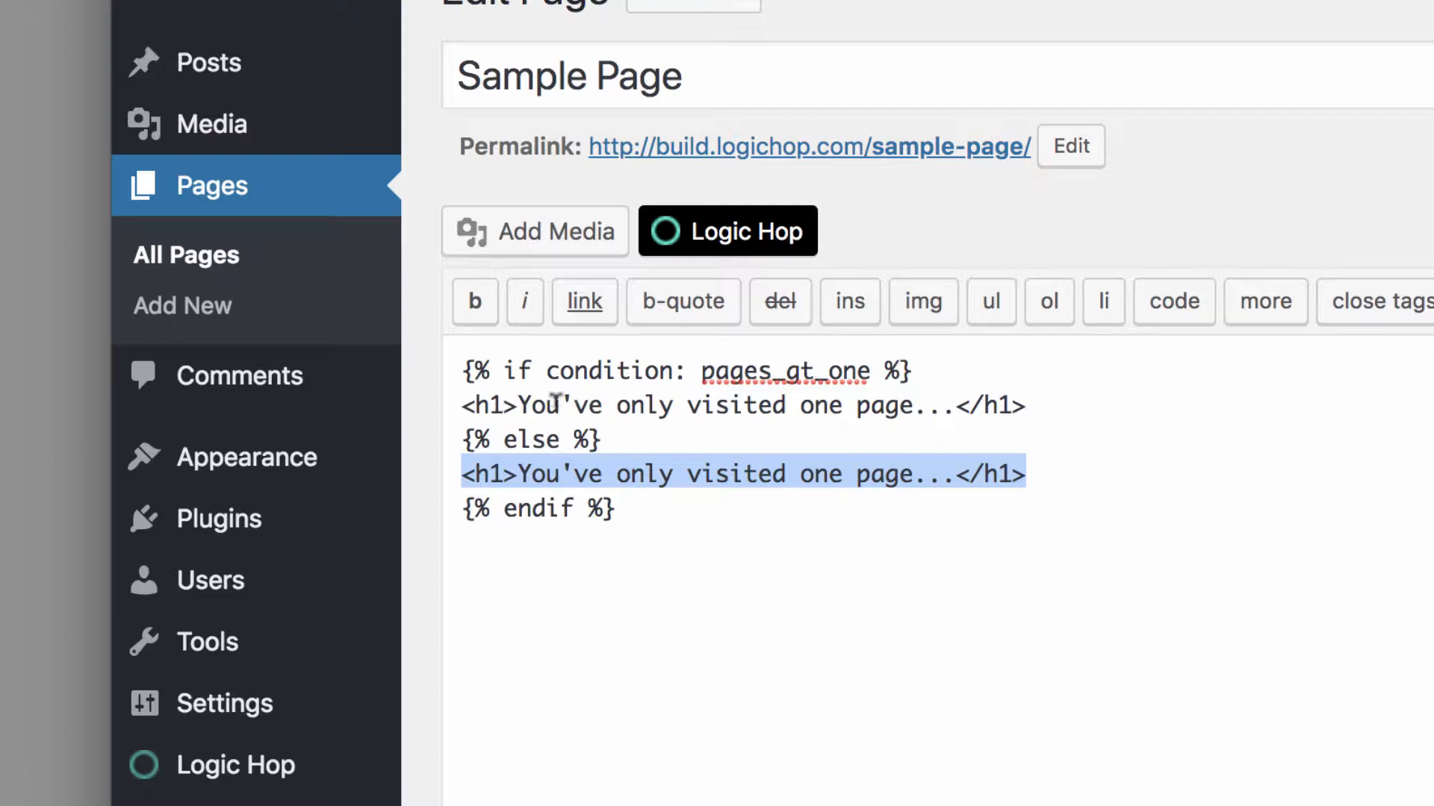
Step: Reword the h1 heading under the if tag to "You've visited more than one page!" and update the page
double_click(551, 406)
double_click(638, 406)
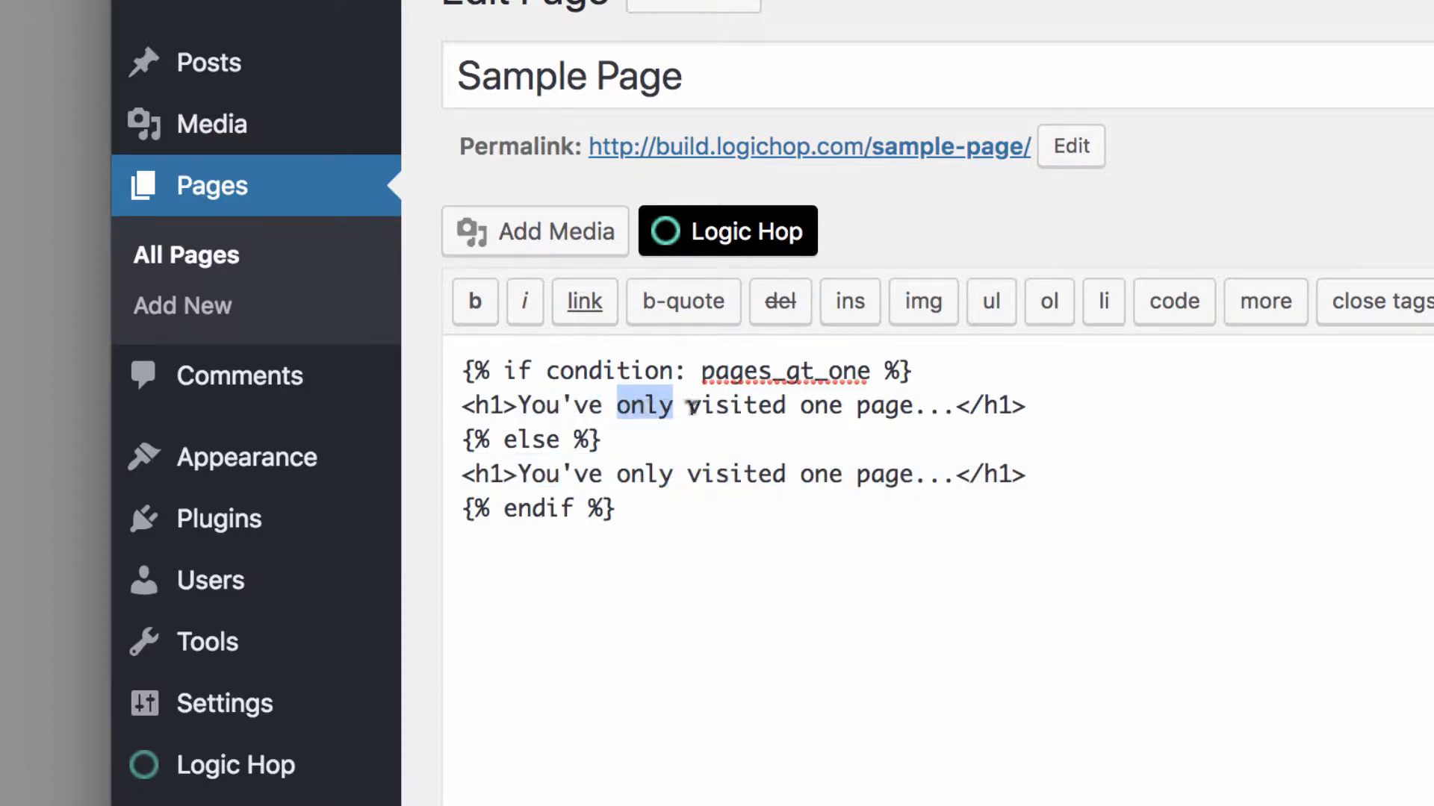
key("BackSpace")
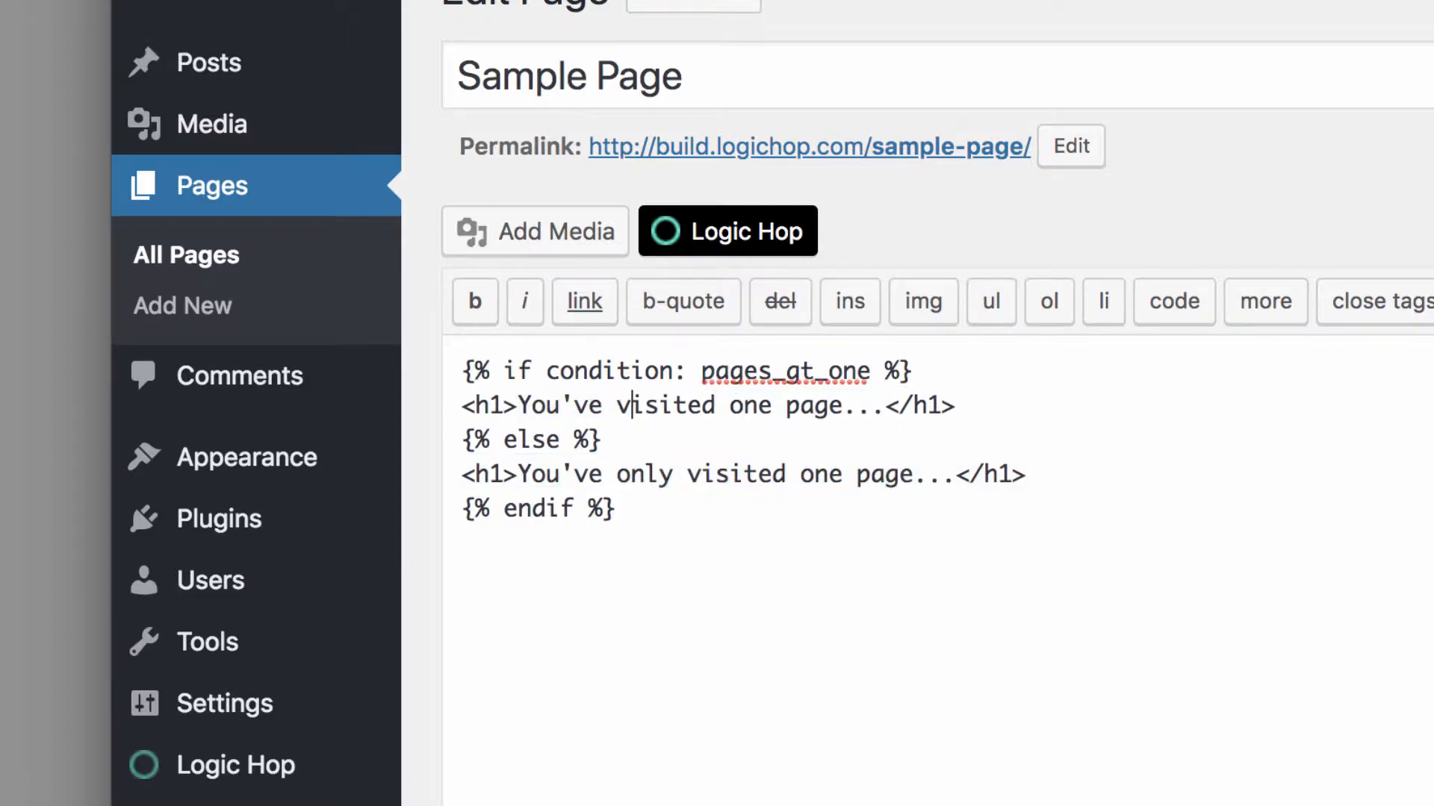
type("more than")
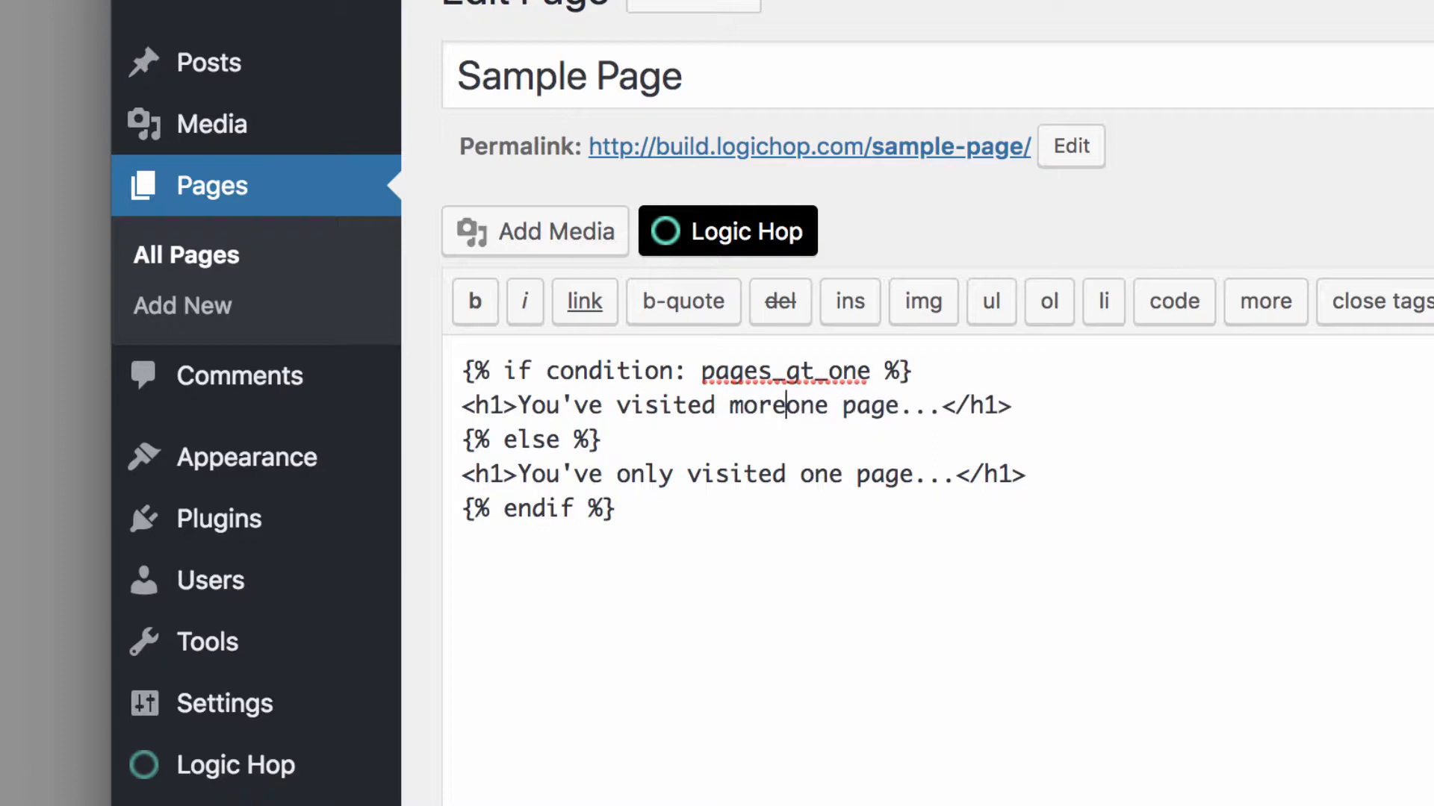
key("Right")
key("Right")
key("Right")
key("Right")
key("Right")
key("Right")
key("Right")
key("Right")
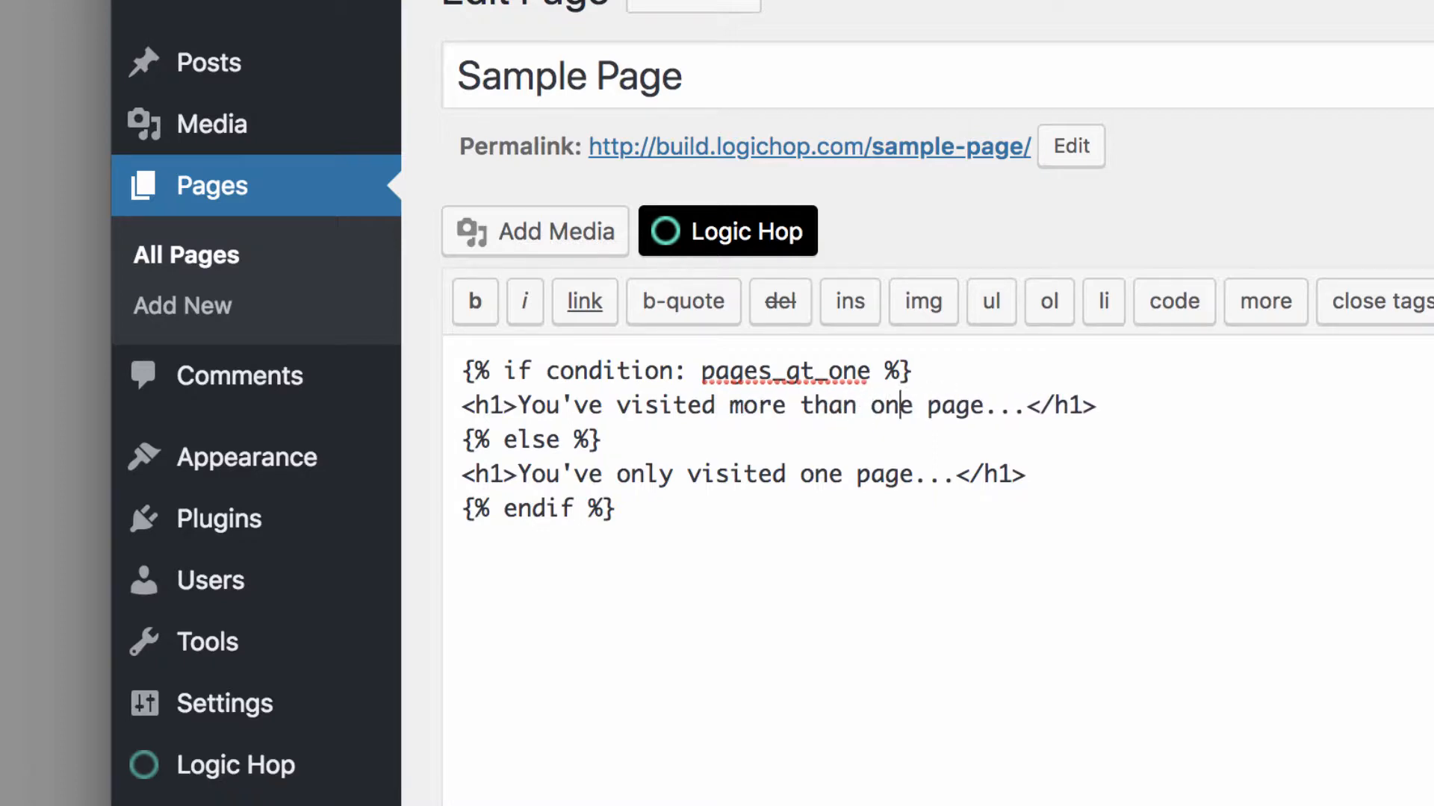
key("Delete")
key("Delete")
key("Delete")
type("!")
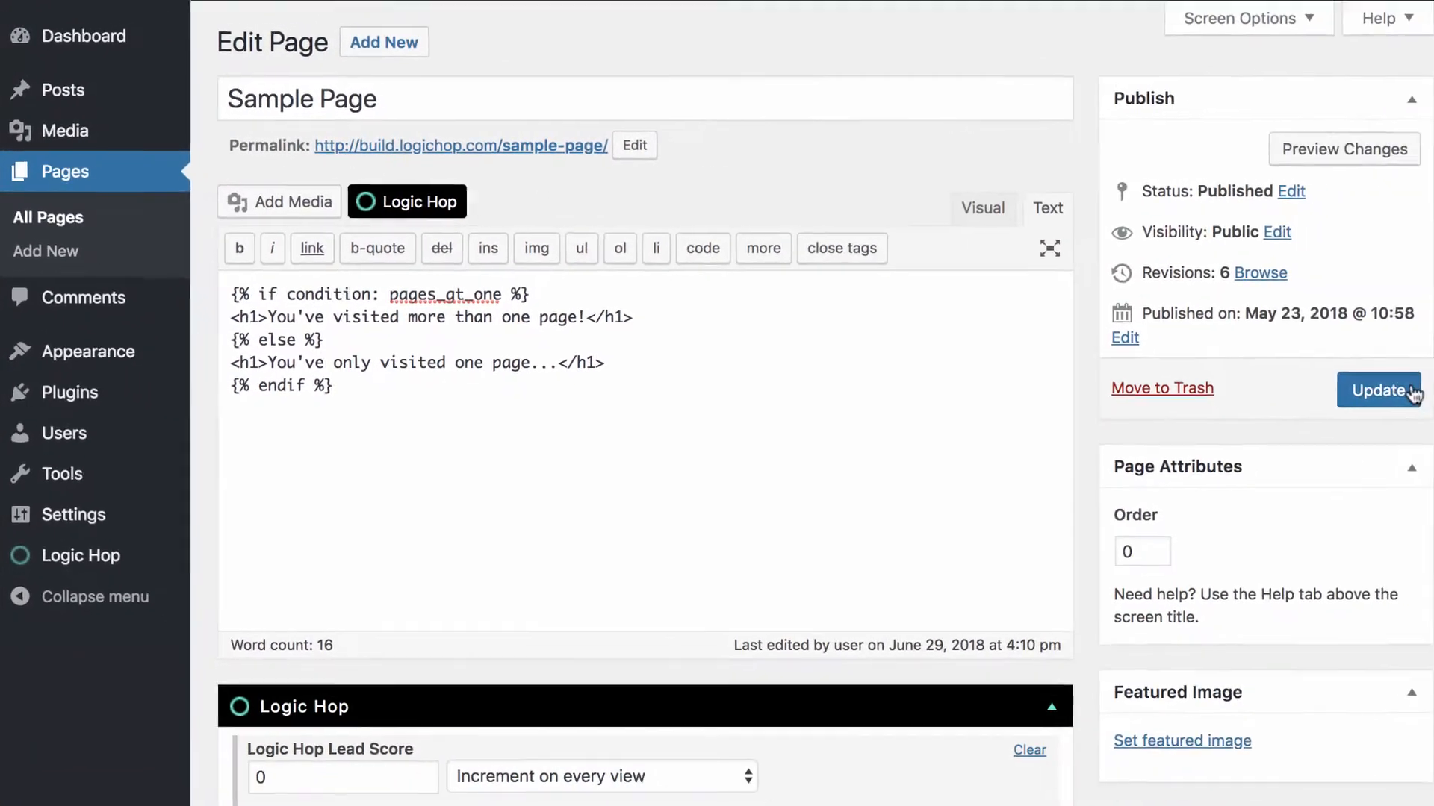
left_click(1366, 388)
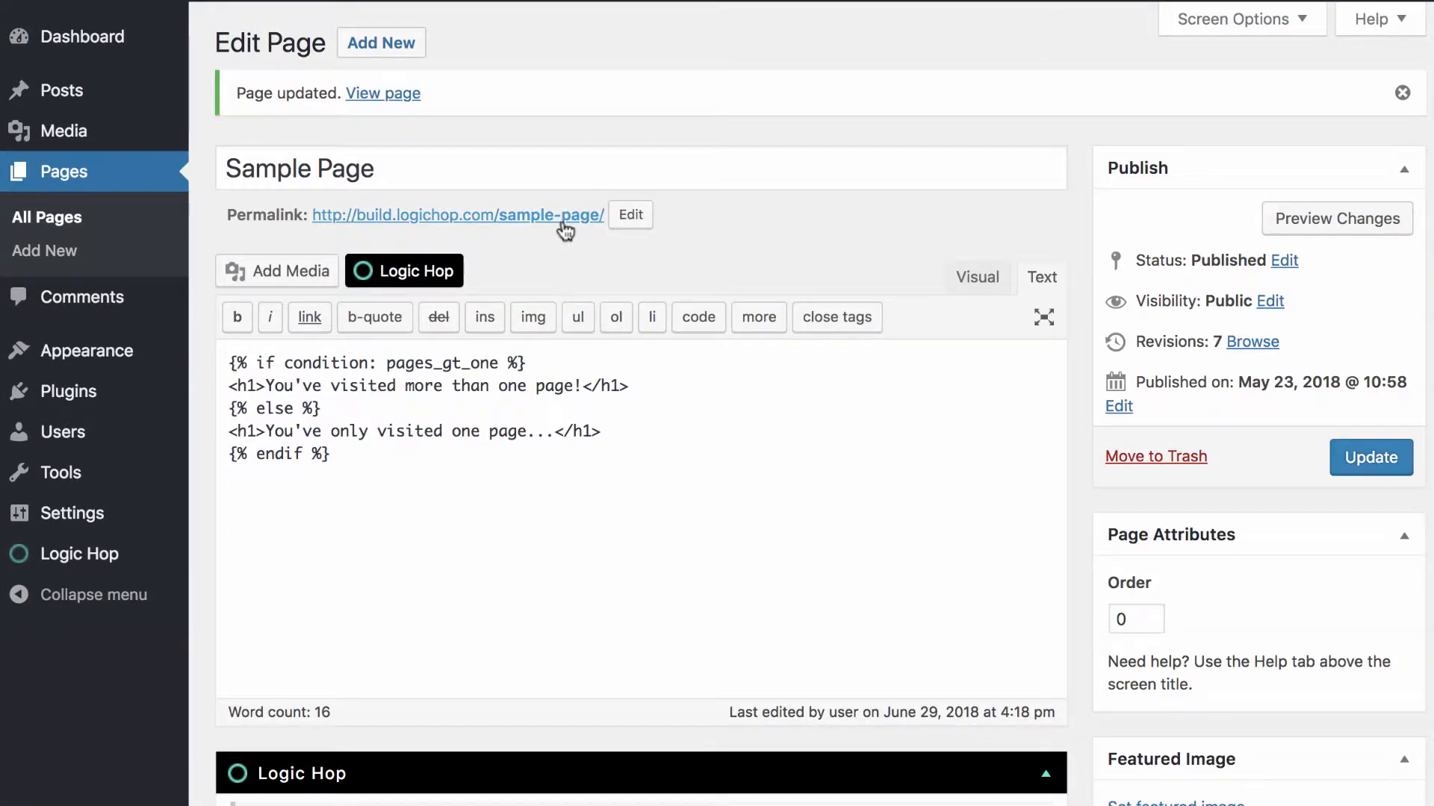
Step: Open Sample Page's permalink in an incognito window and check the heading shown to a first-time visitor
right_click(565, 229)
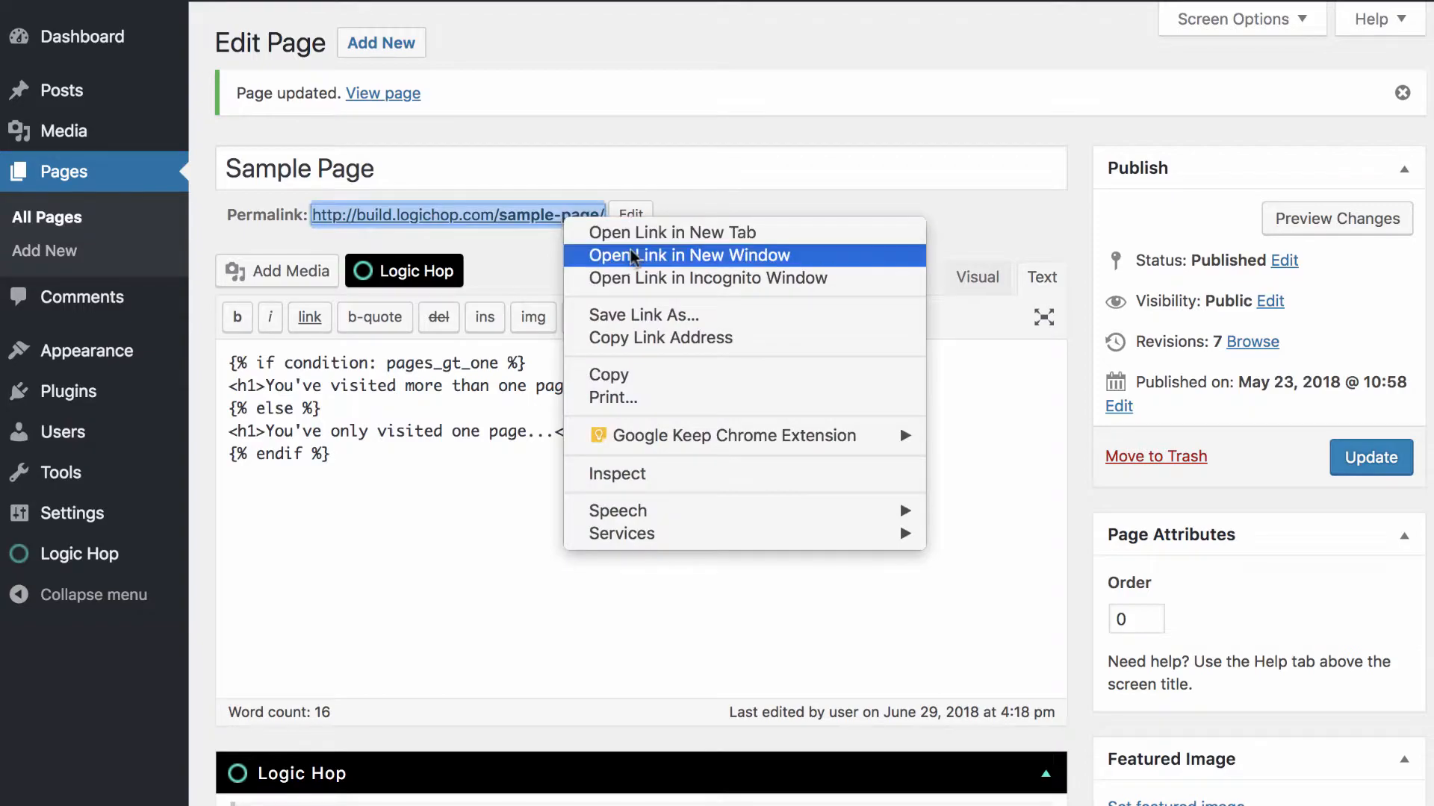
left_click(651, 276)
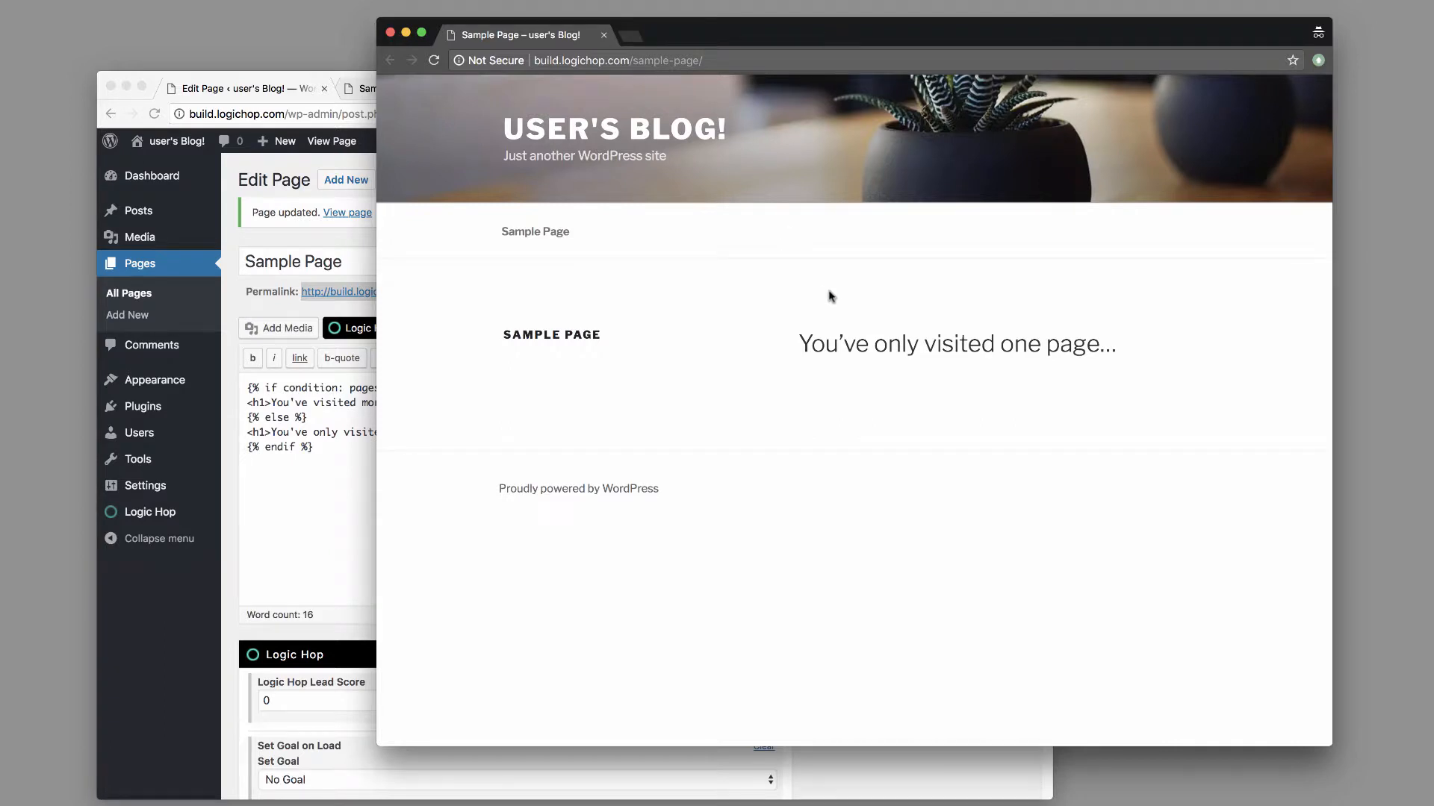
left_click_drag(802, 344, 1143, 381)
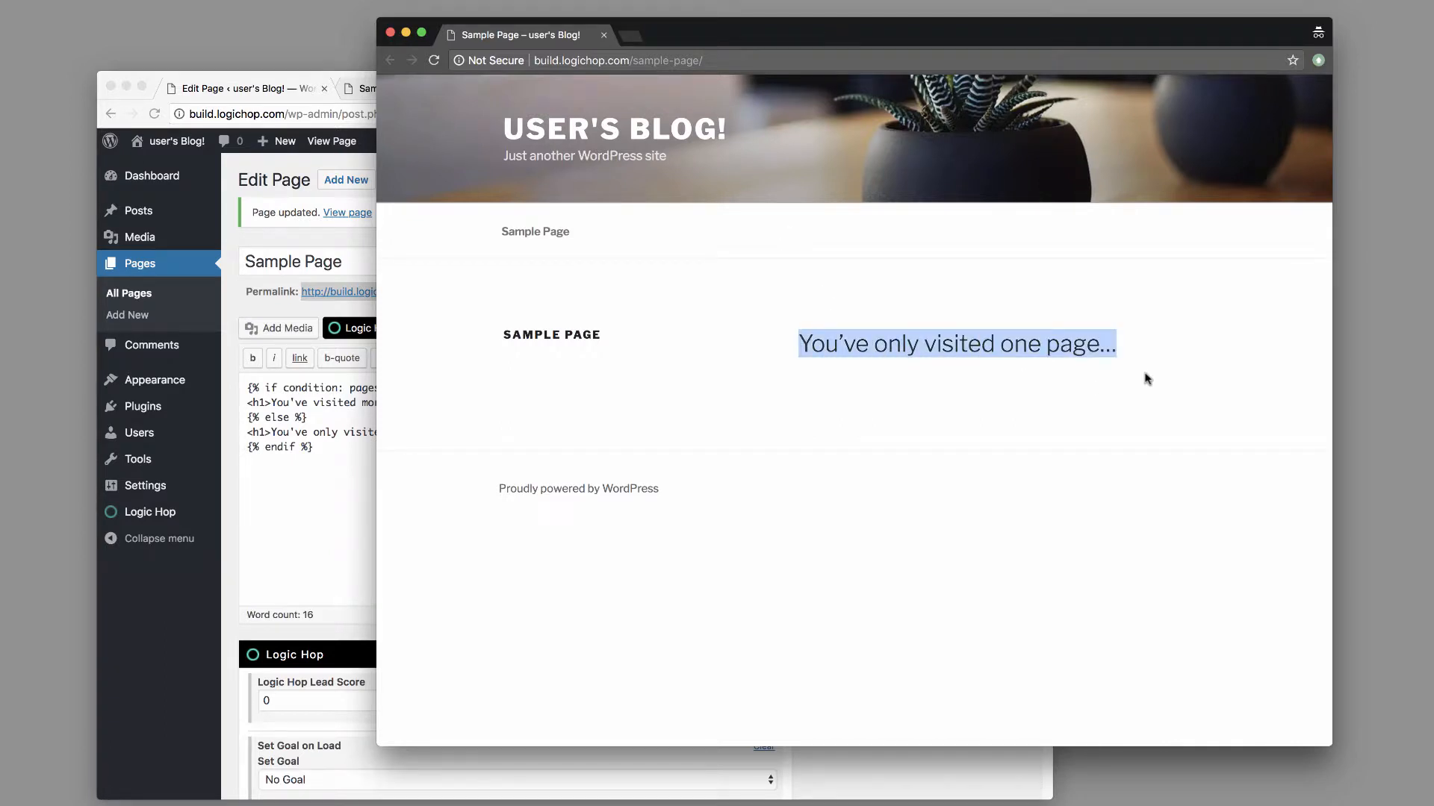
Step: Visit the blog's home page in the incognito window, return to Sample Page and check its heading again
left_click(658, 133)
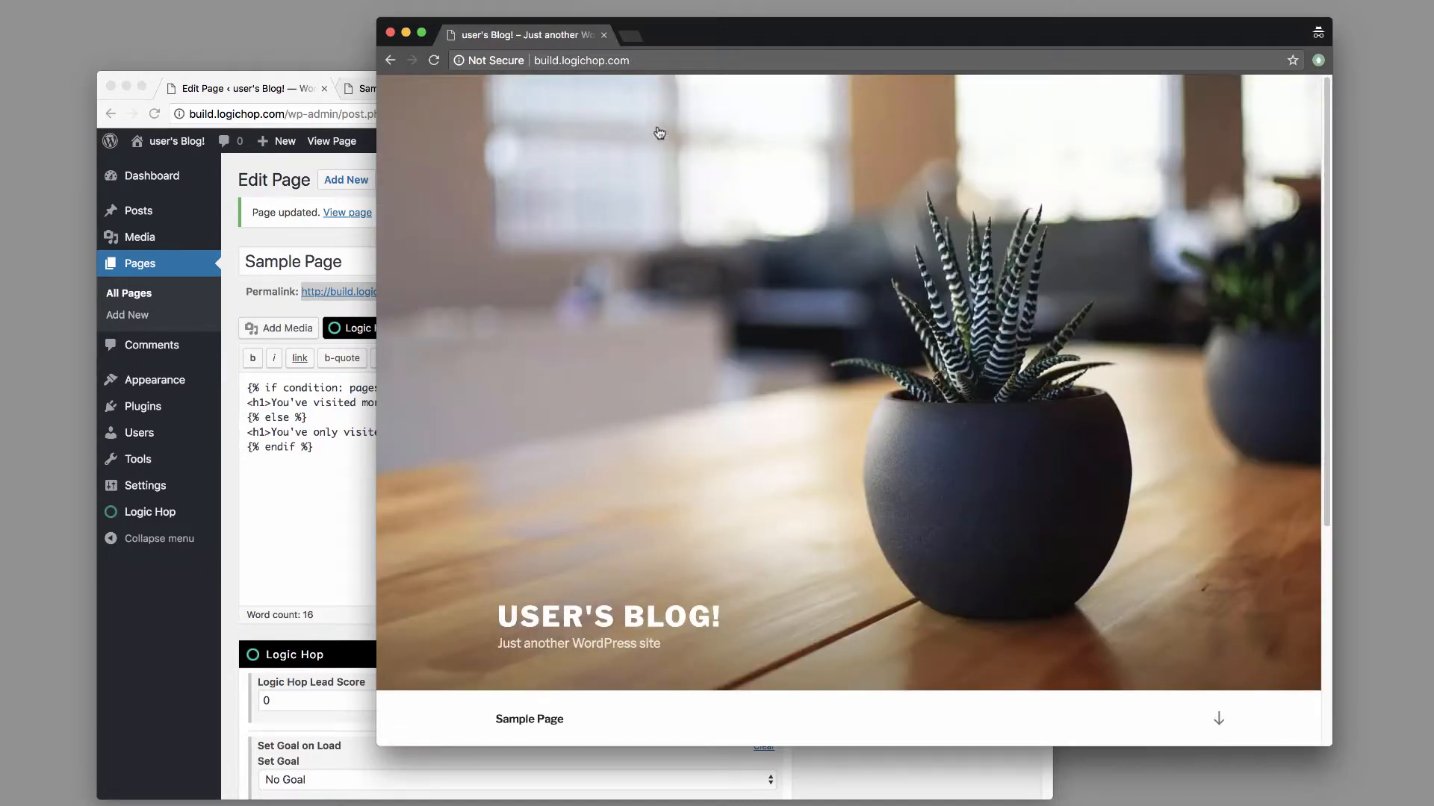
left_click(526, 732)
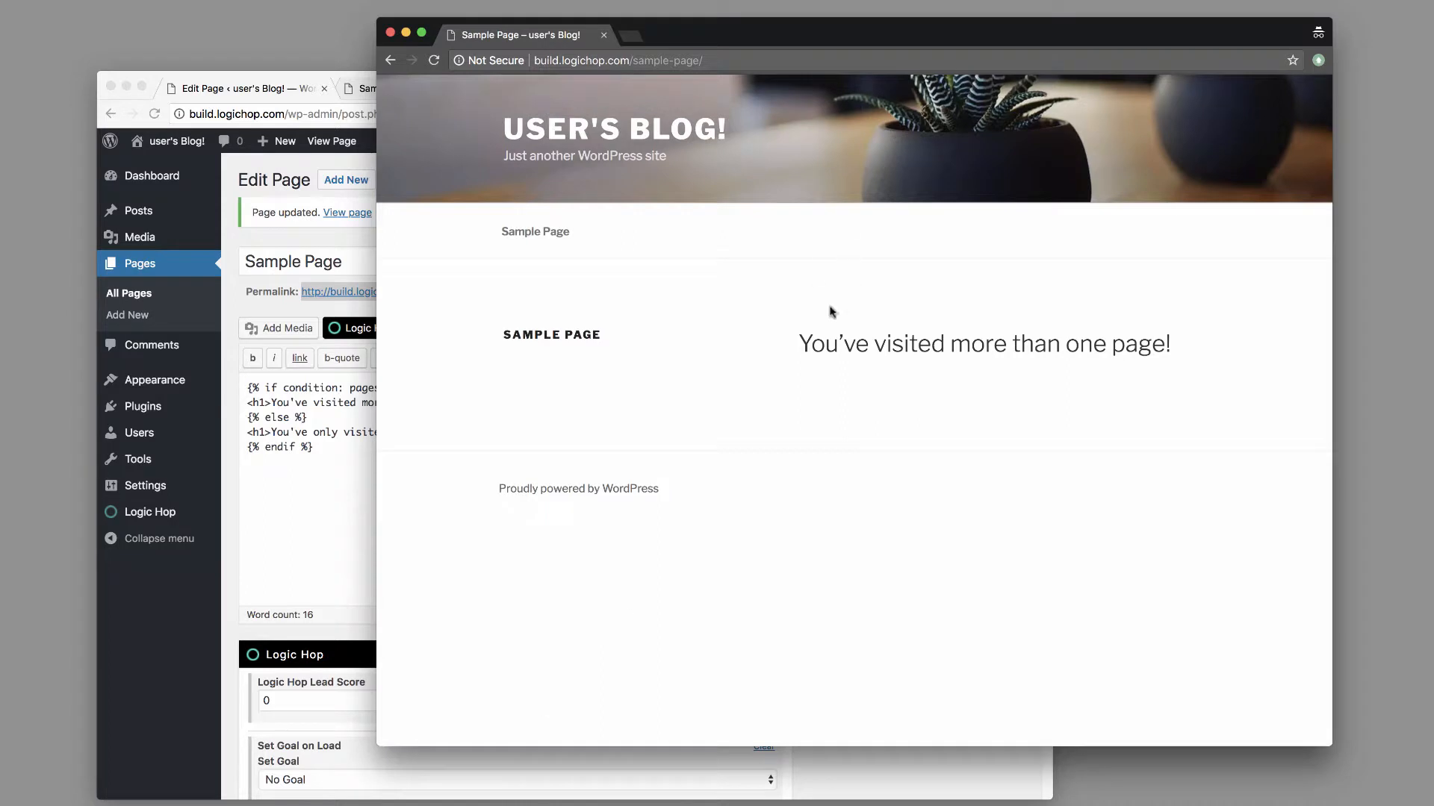
left_click_drag(798, 344, 1179, 341)
left_click(797, 420)
Step: Back in the Sample Page editor, add the text "Howdy, !" below the endif tag, separated by an empty line
left_click(296, 638)
left_click(329, 461)
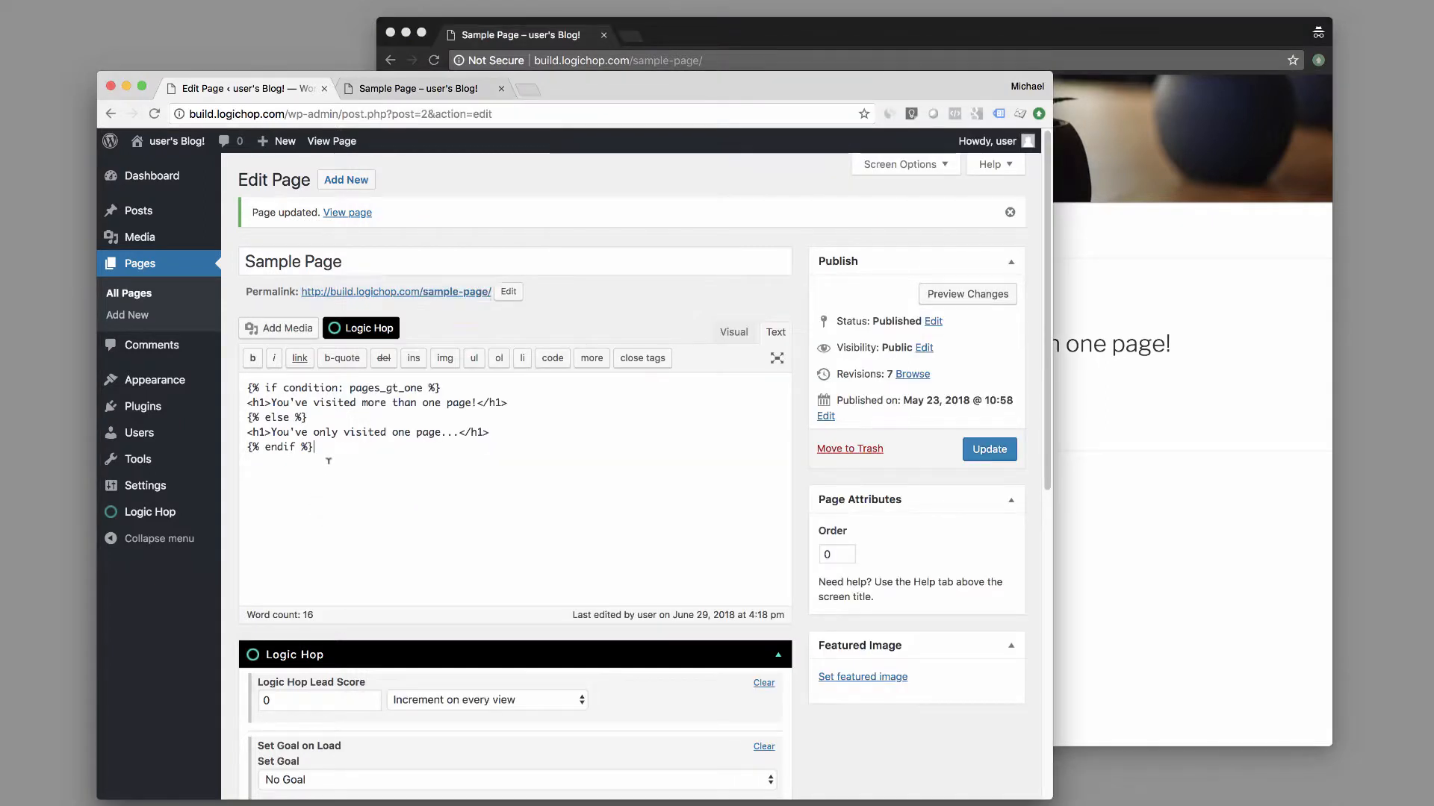
key("Return")
key("Return")
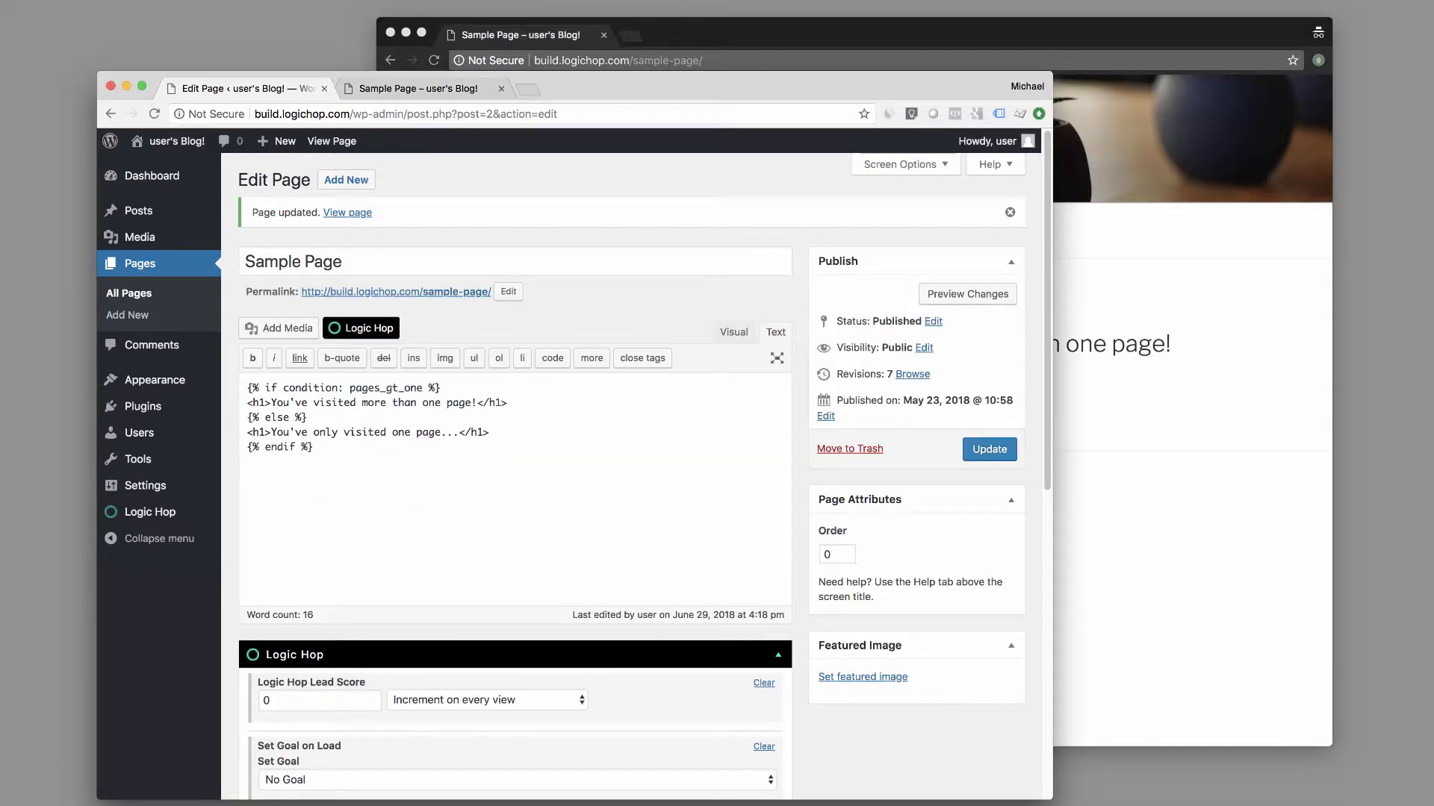
type("Howd")
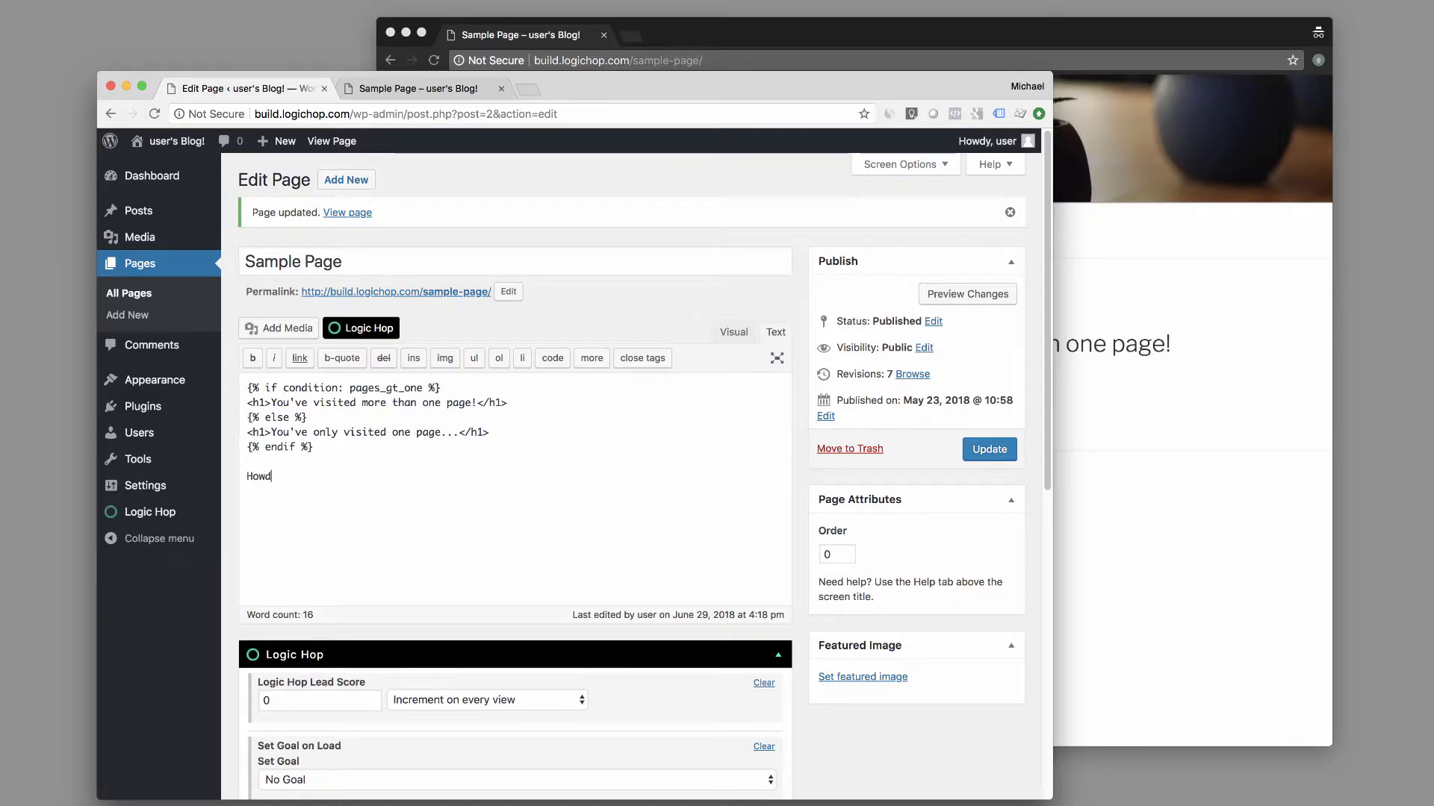
type("y, !")
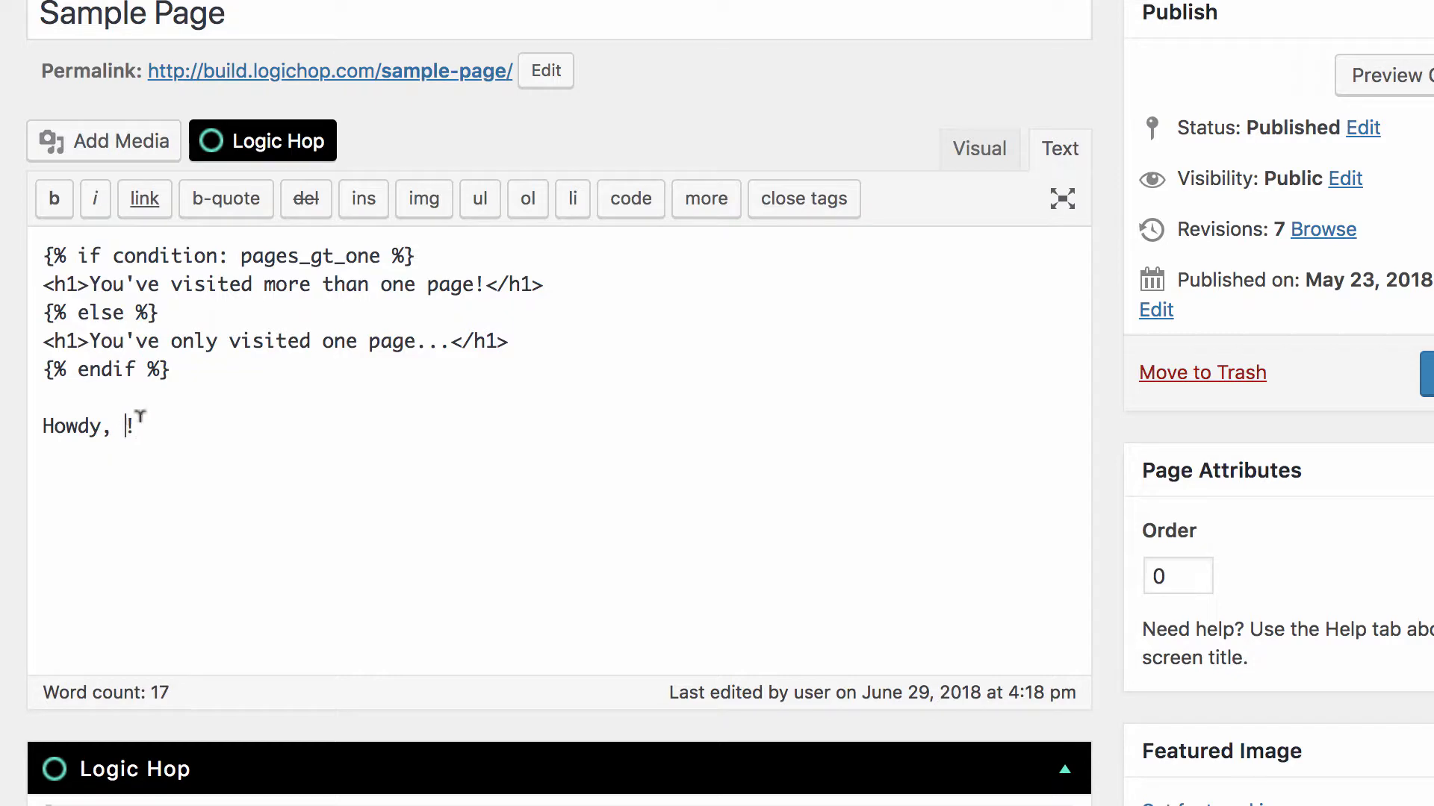
Step: Start a Logic Hop data variable before the greeting's exclamation mark, using the query string variable Query:firstname
left_click(282, 145)
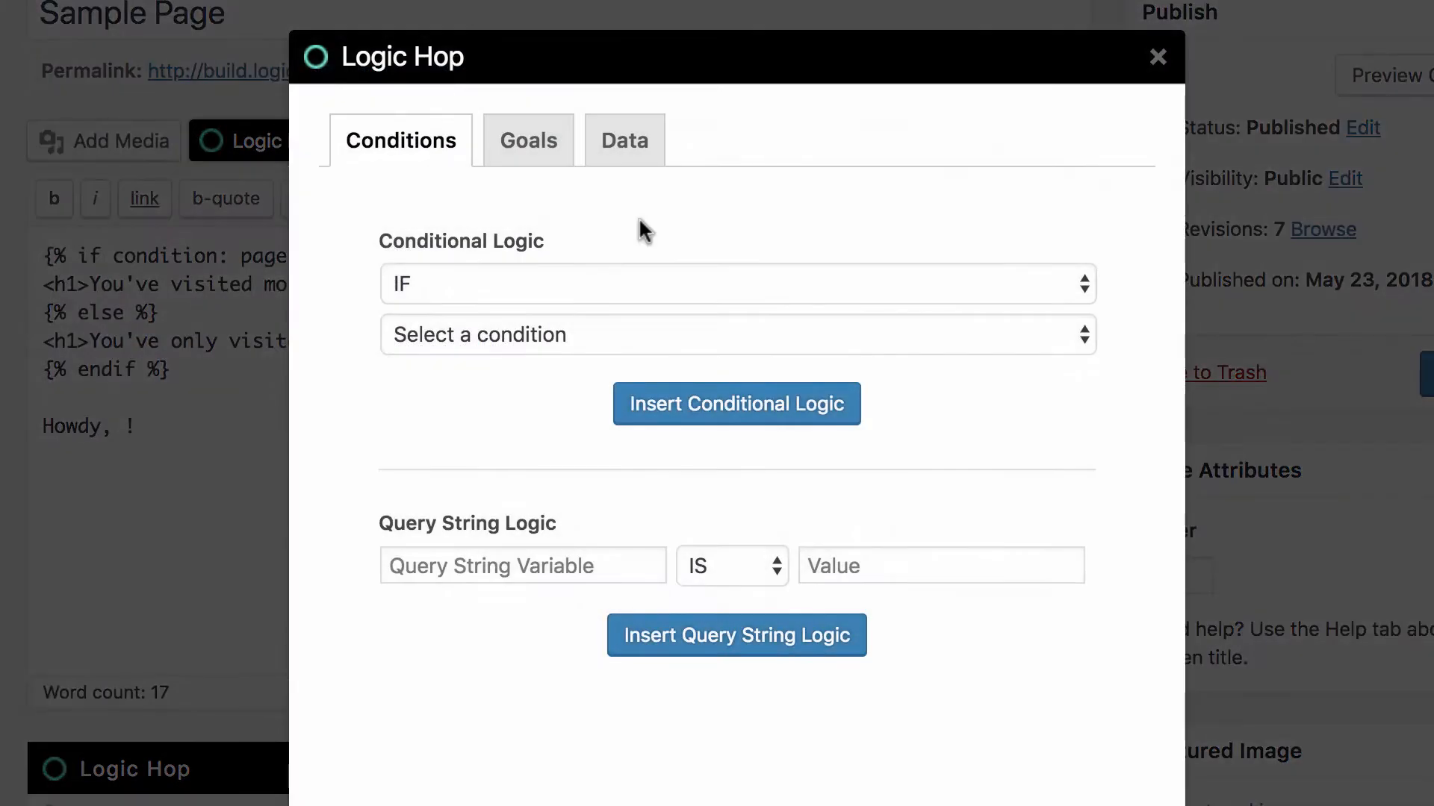
left_click(638, 166)
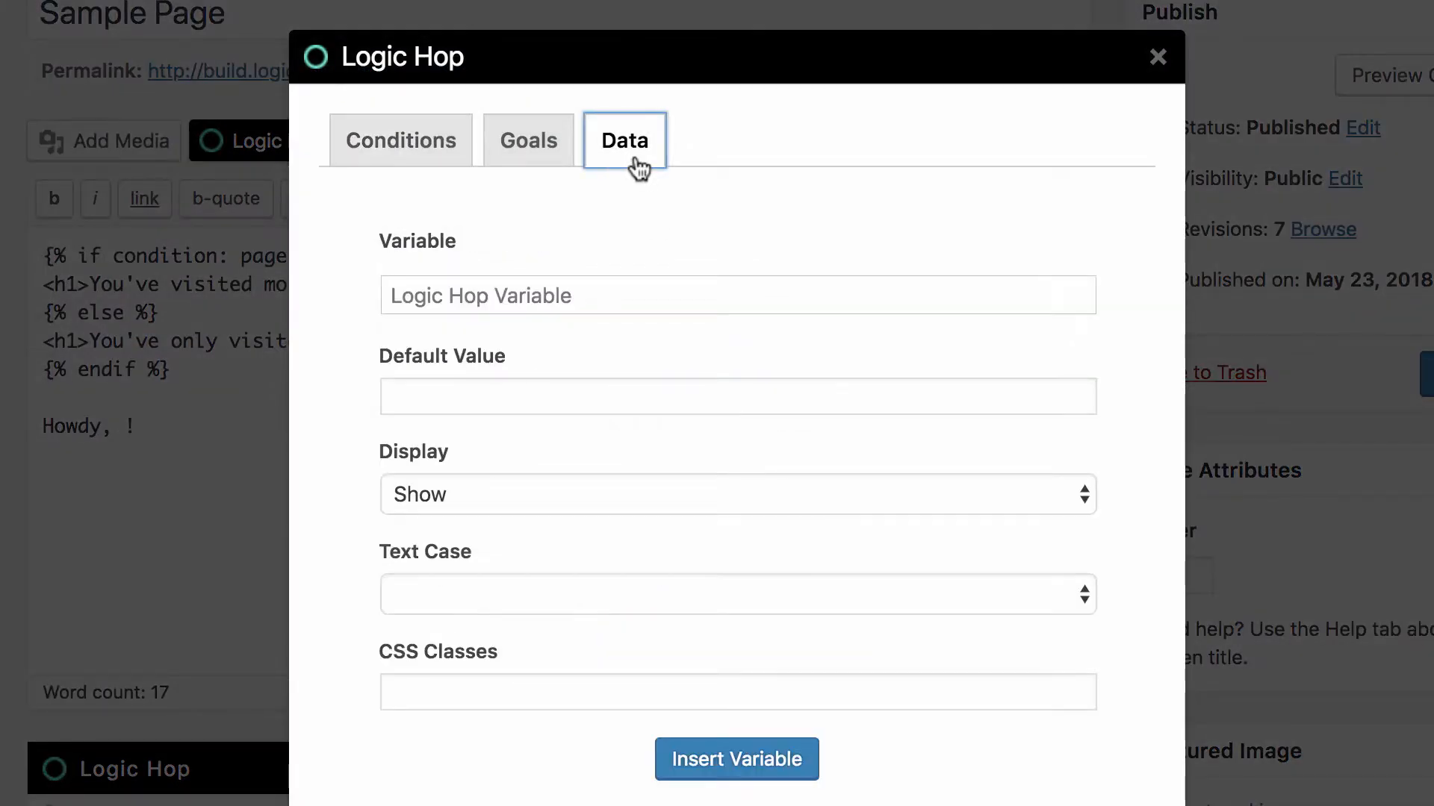
left_click(1073, 298)
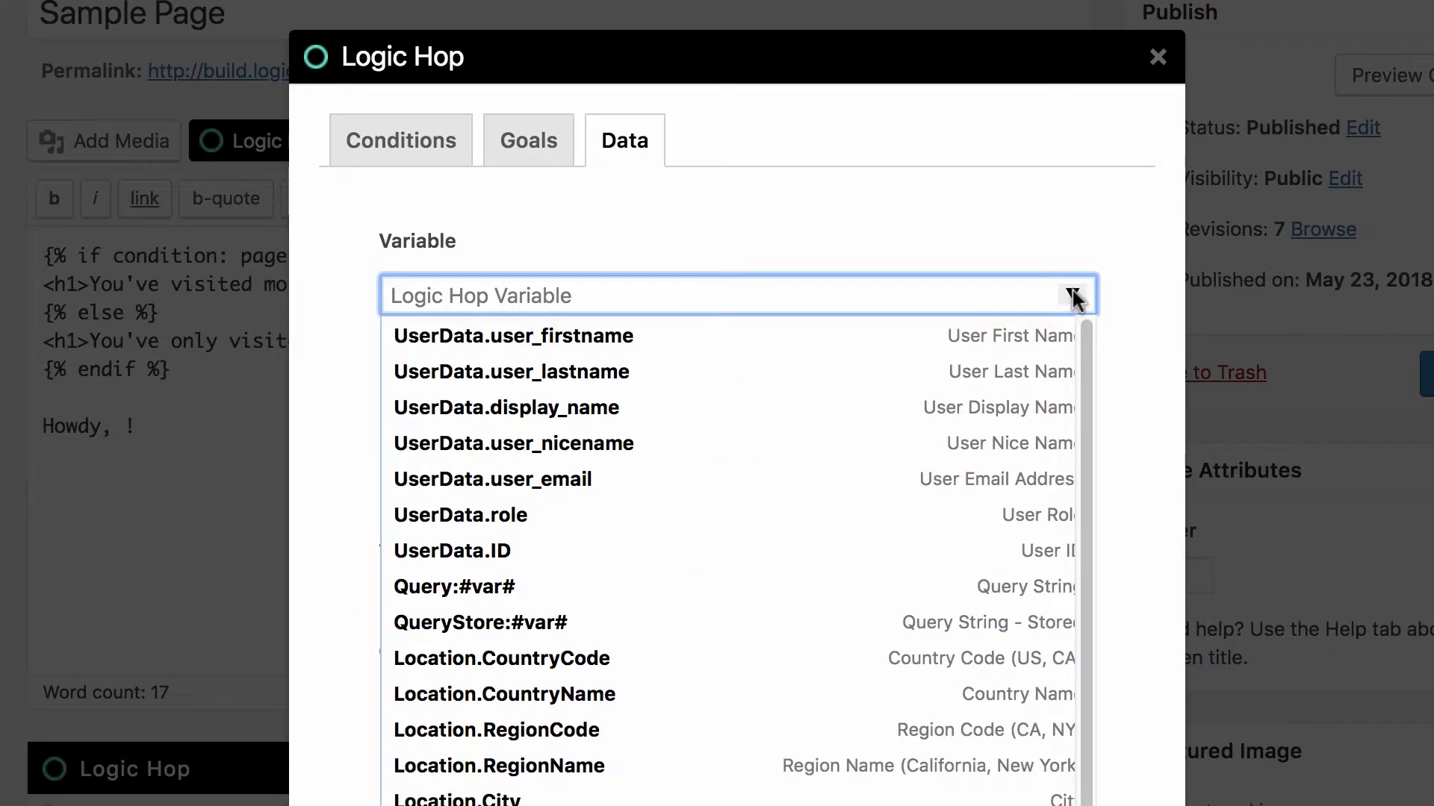
left_click(582, 594)
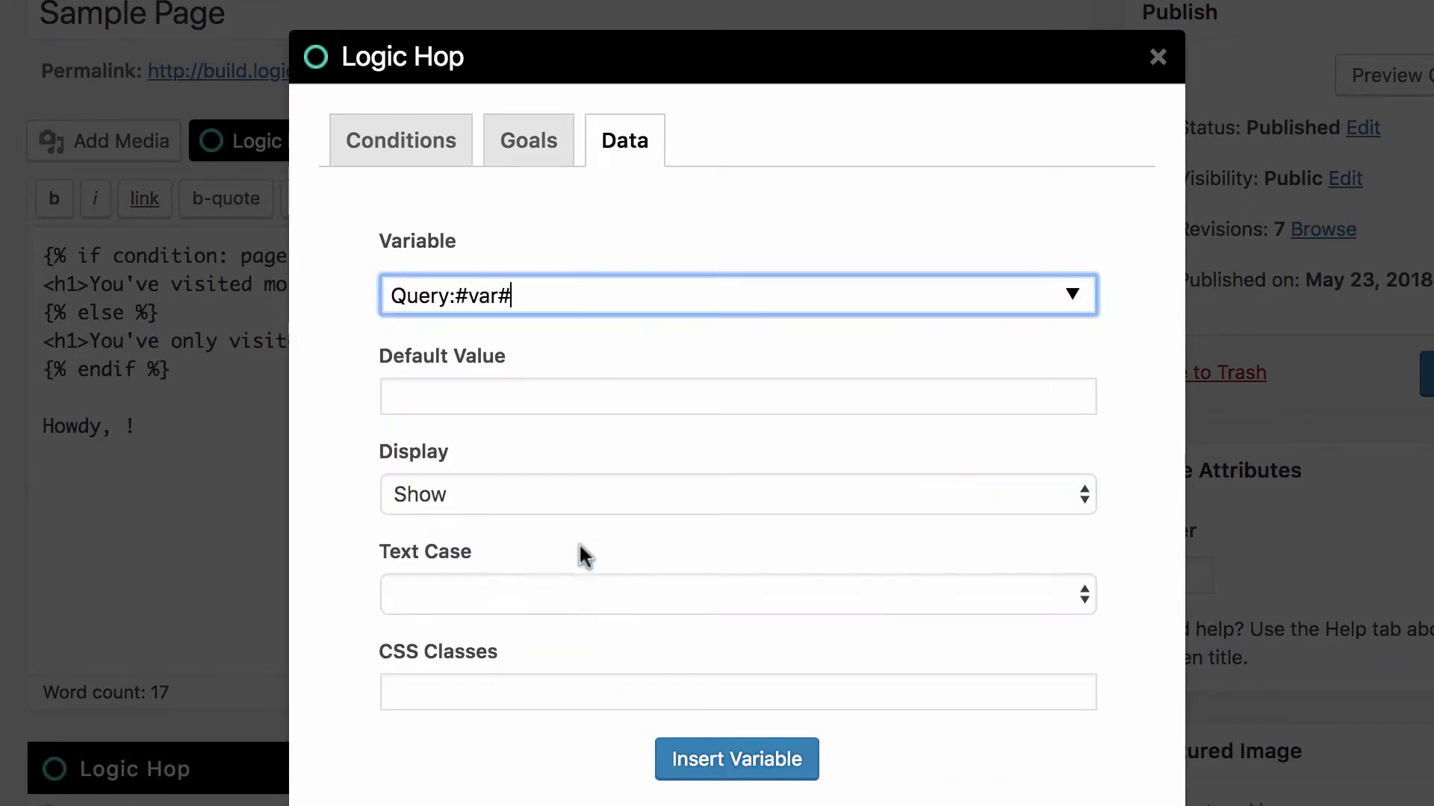
left_click_drag(460, 289, 540, 296)
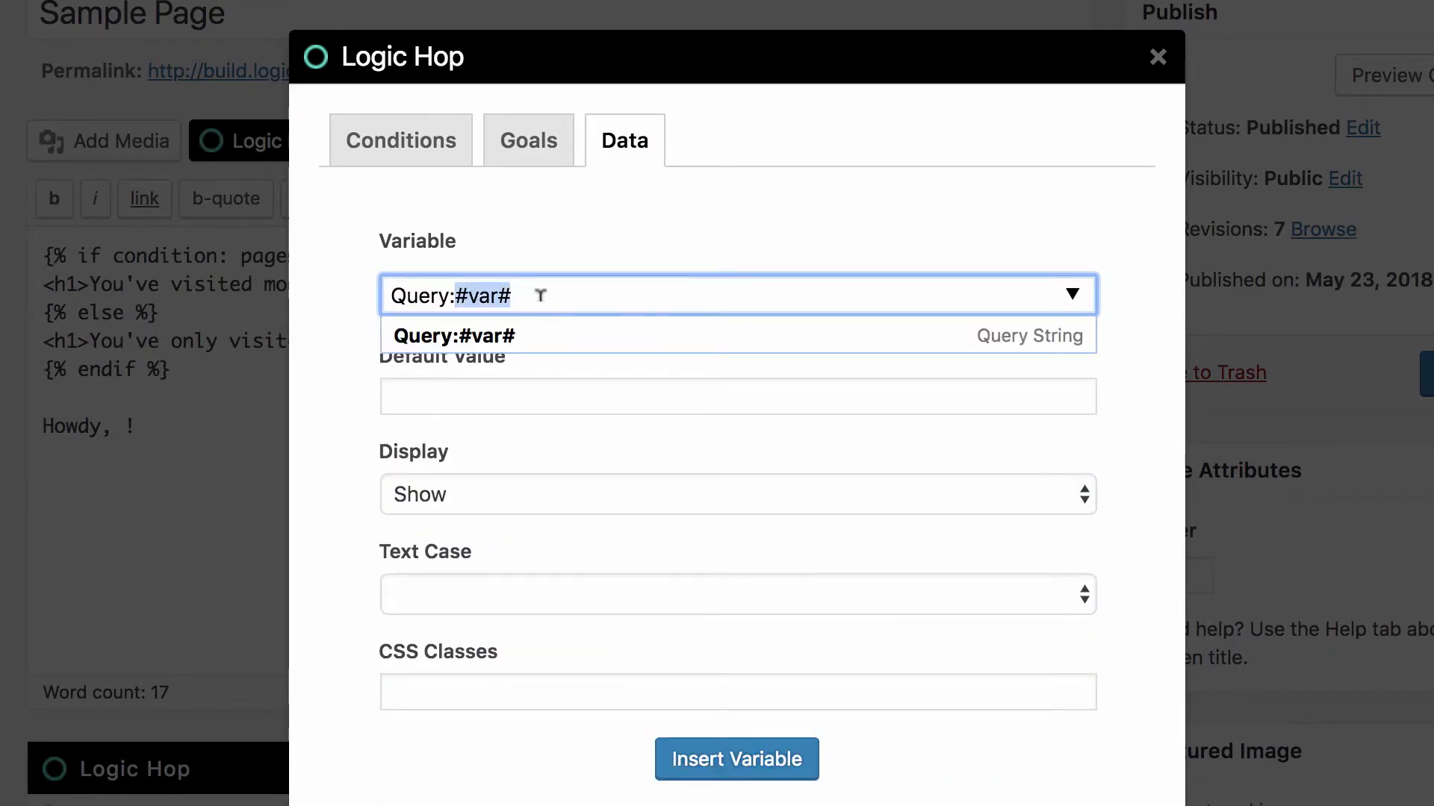
type("firstname")
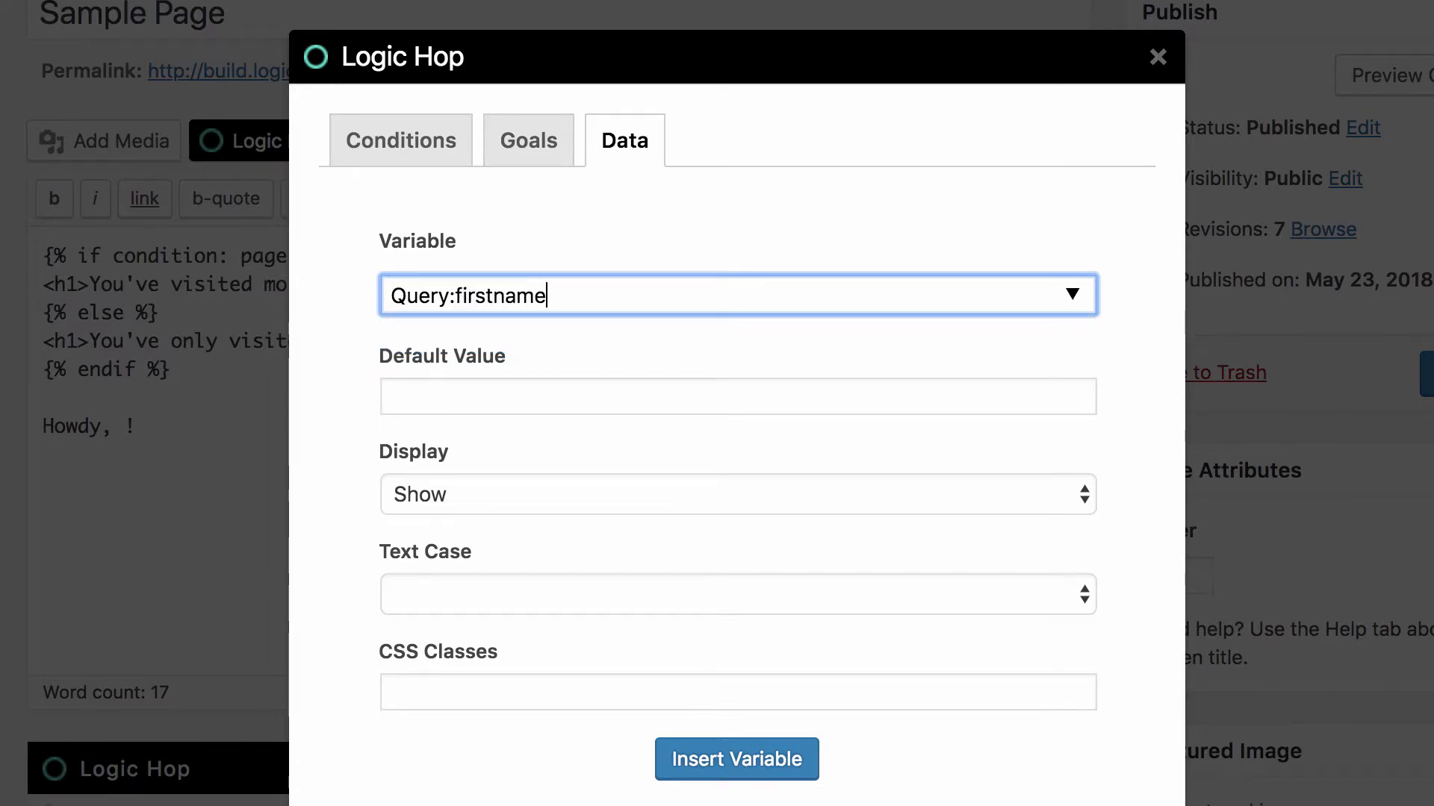
left_click(570, 232)
double_click(495, 292)
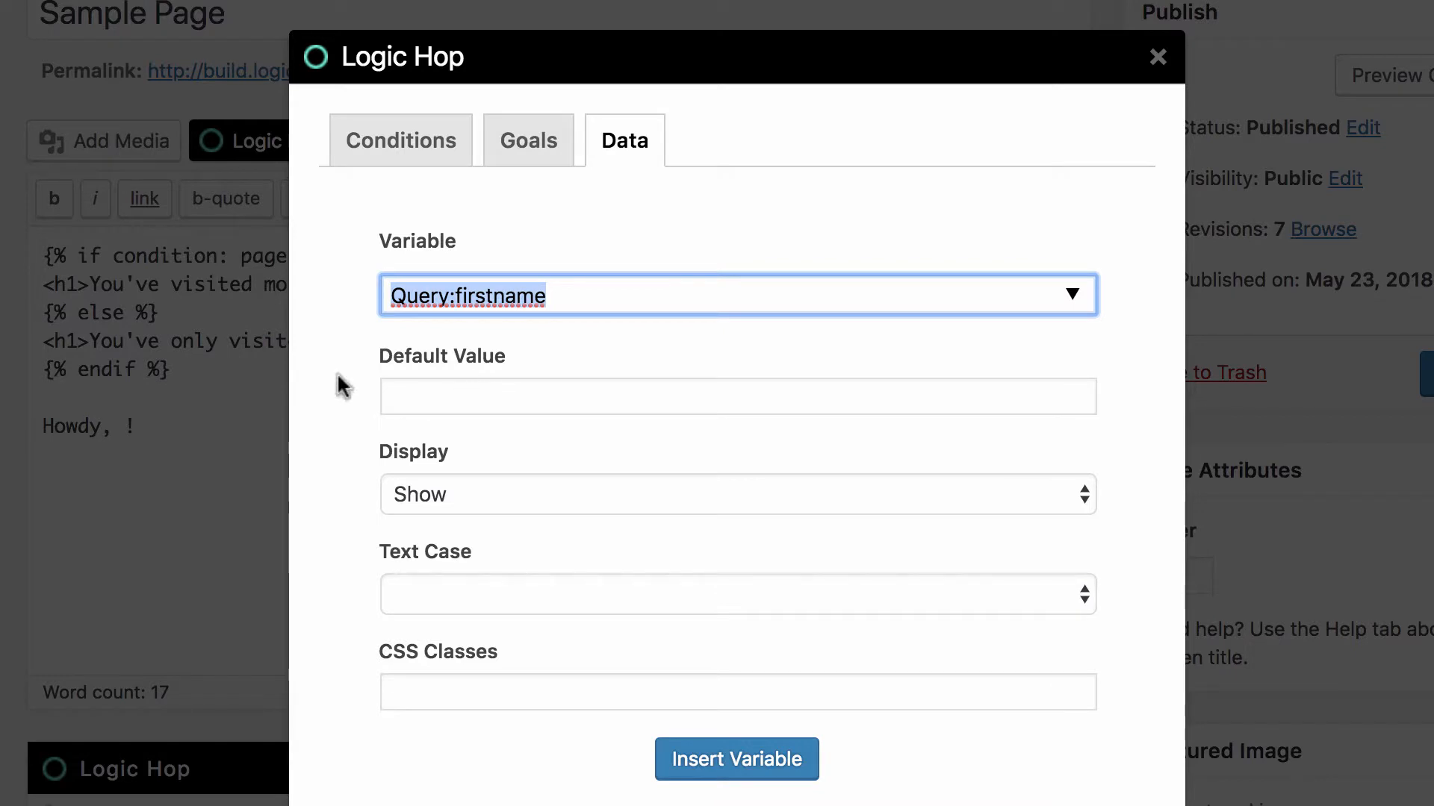
Step: Give the variable the default value Partner and the text case Capitalize Words, and insert it into the greeting
left_click(504, 393)
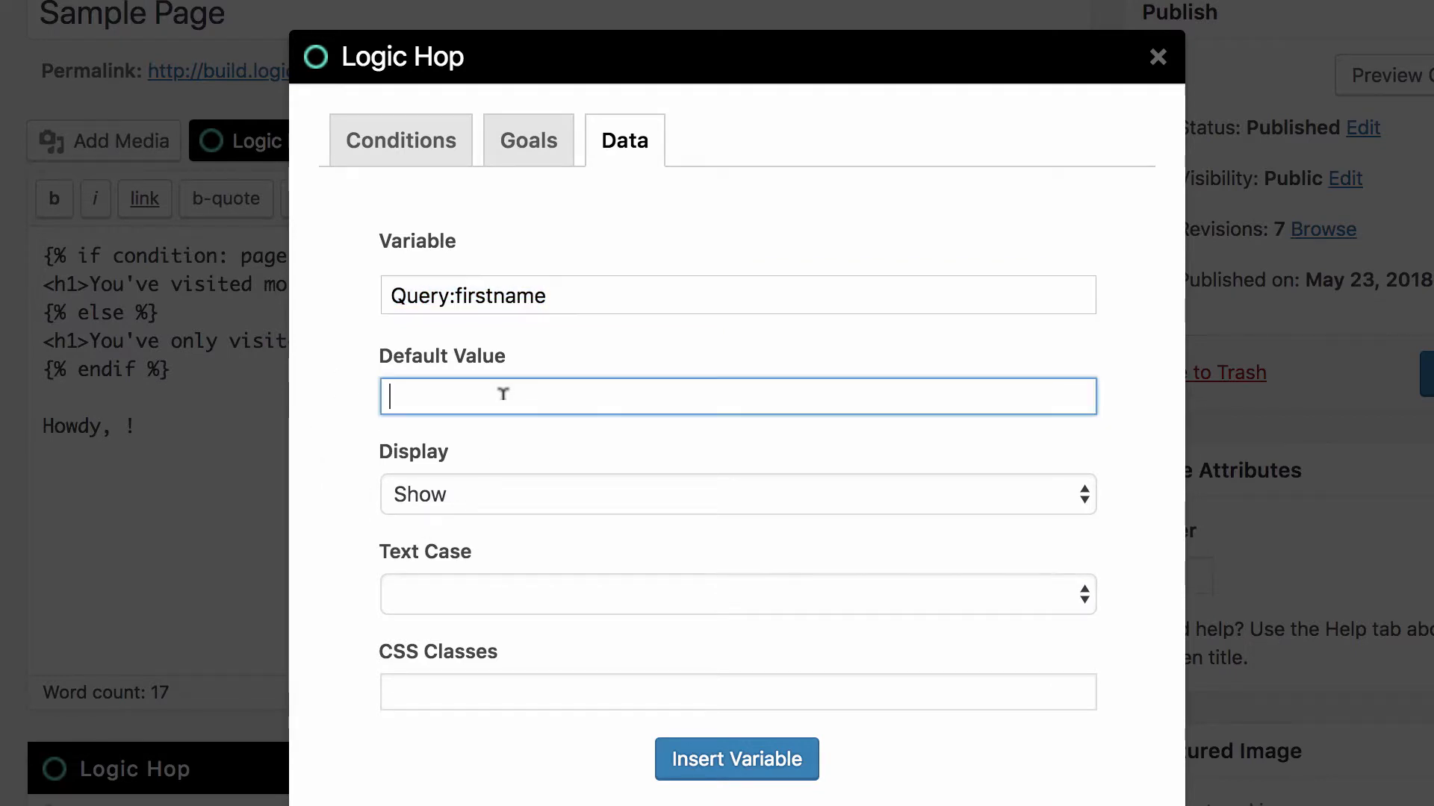
type("Partner")
left_click(754, 608)
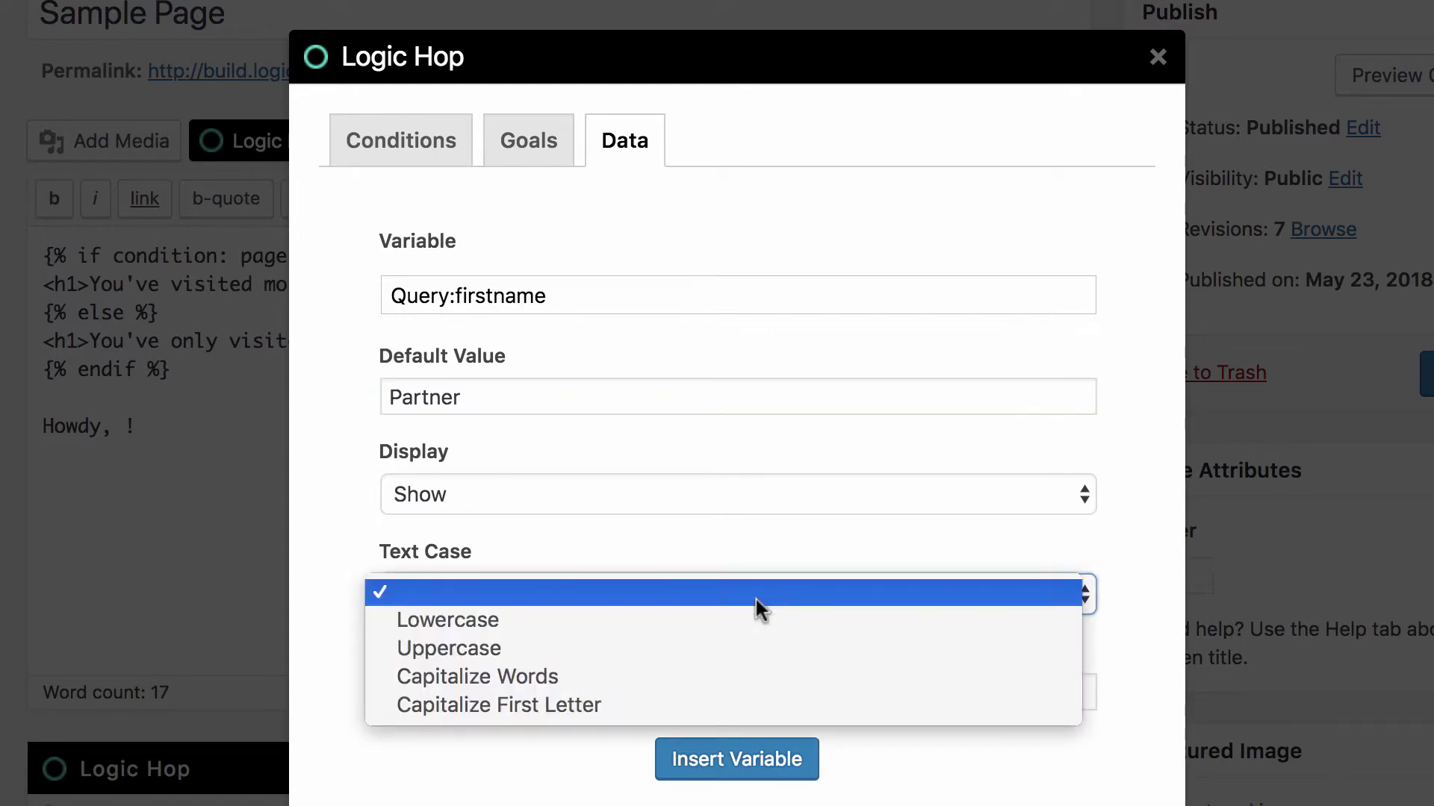
left_click(768, 683)
left_click(758, 769)
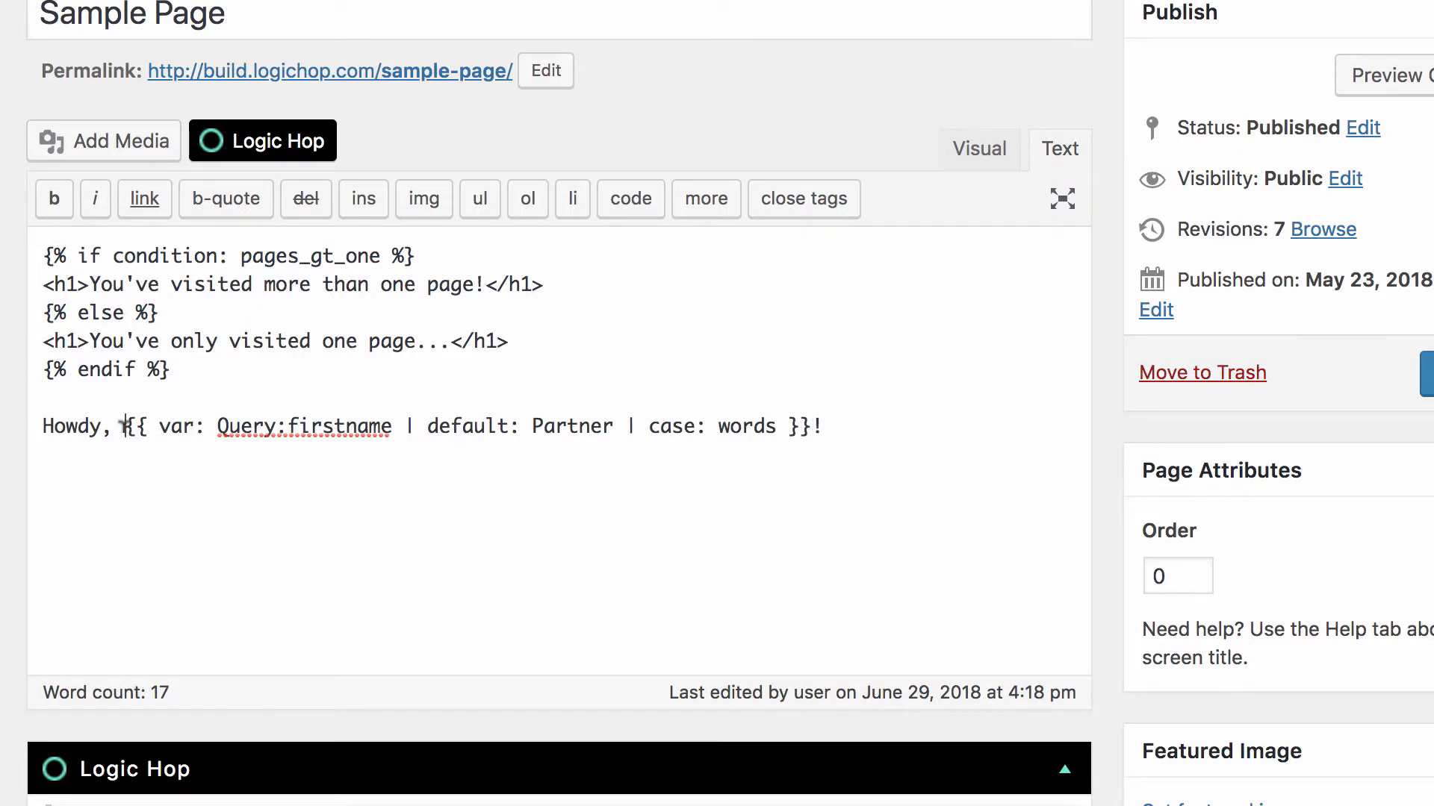
Step: Update Sample Page and reload it in the incognito window to check the greeting
left_click_drag(125, 427, 811, 418)
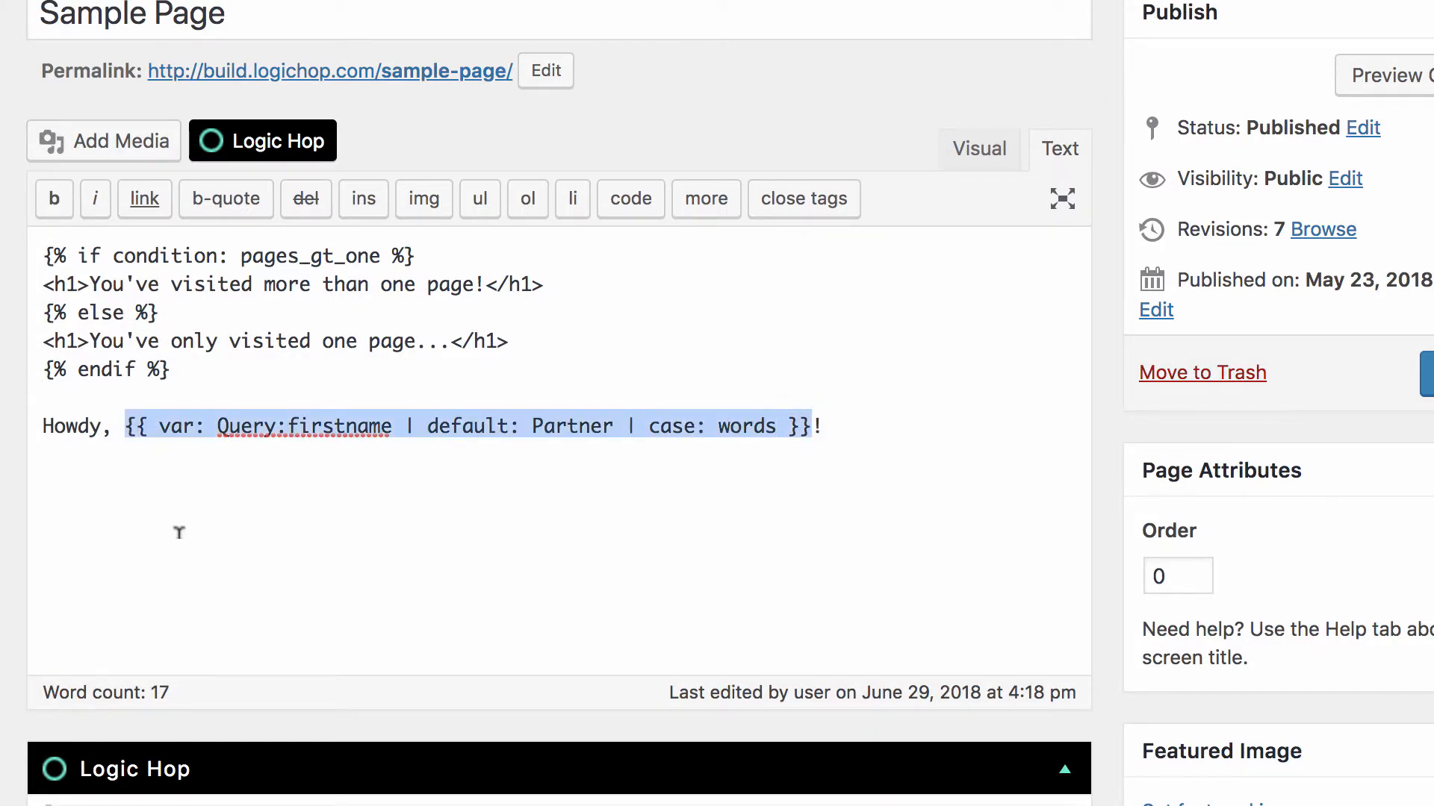
left_click(1426, 395)
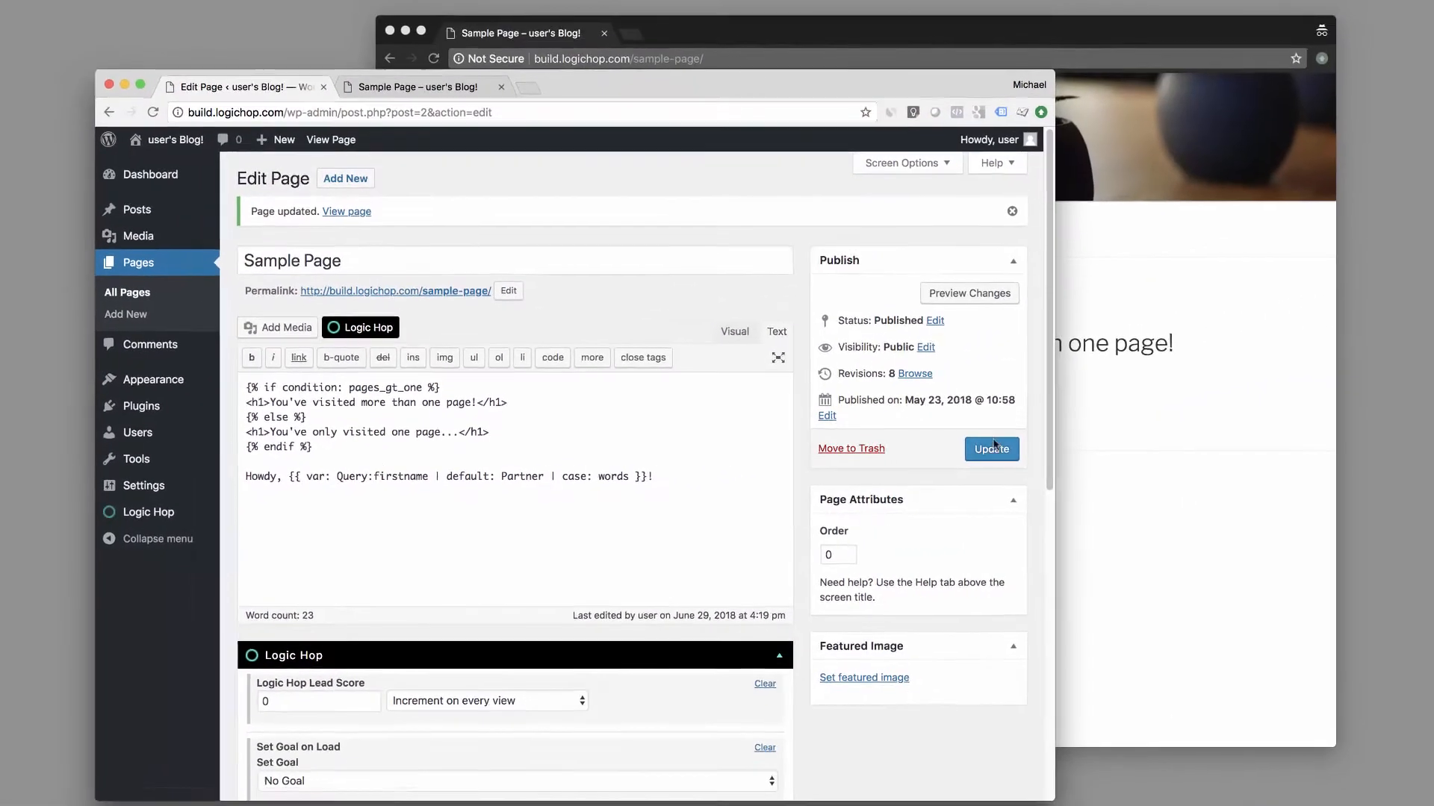
left_click(1206, 237)
key("super+r")
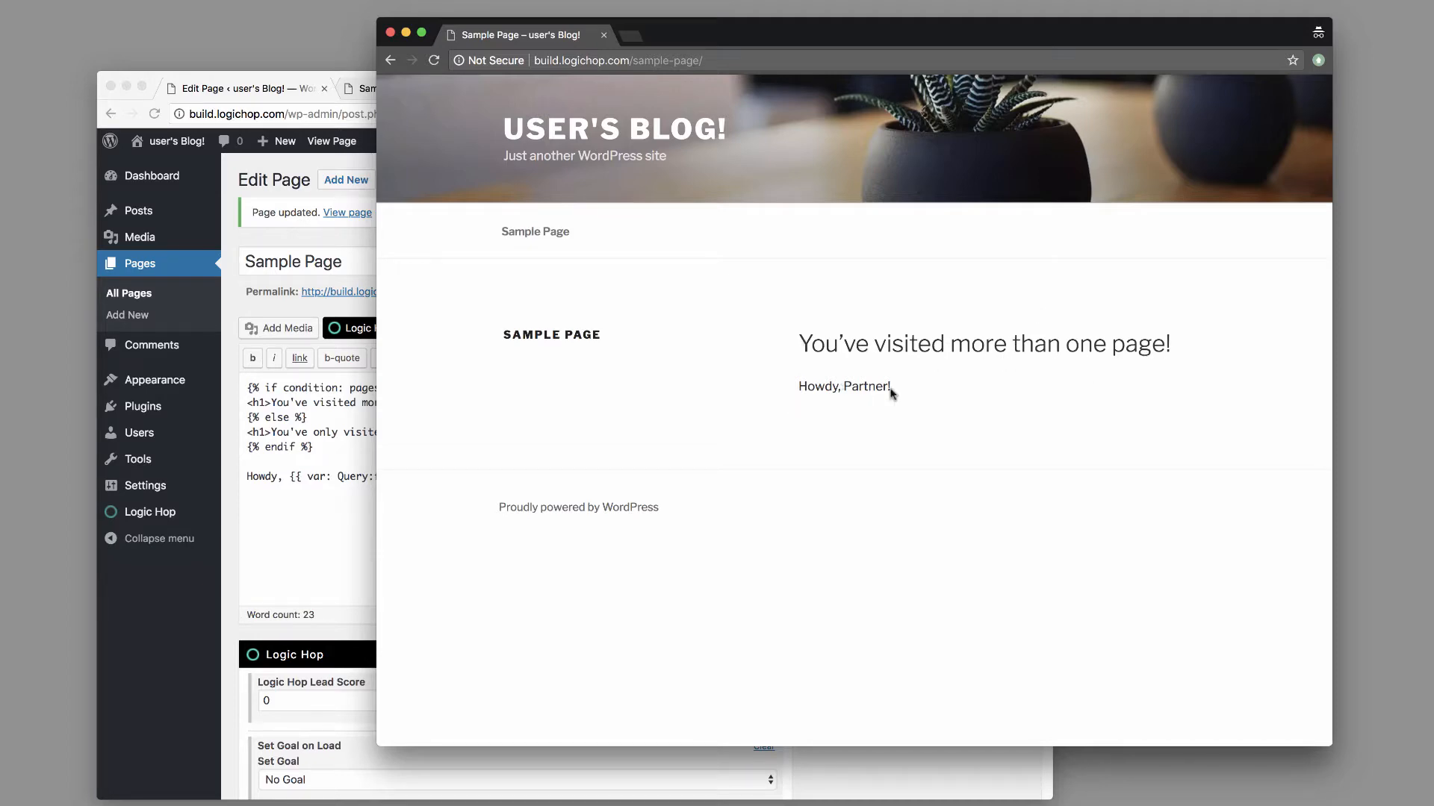
Step: Load Sample Page with ?firstname= and a visitor's first name appended to its address to test the personalized greeting
left_click(771, 60)
left_click(772, 59)
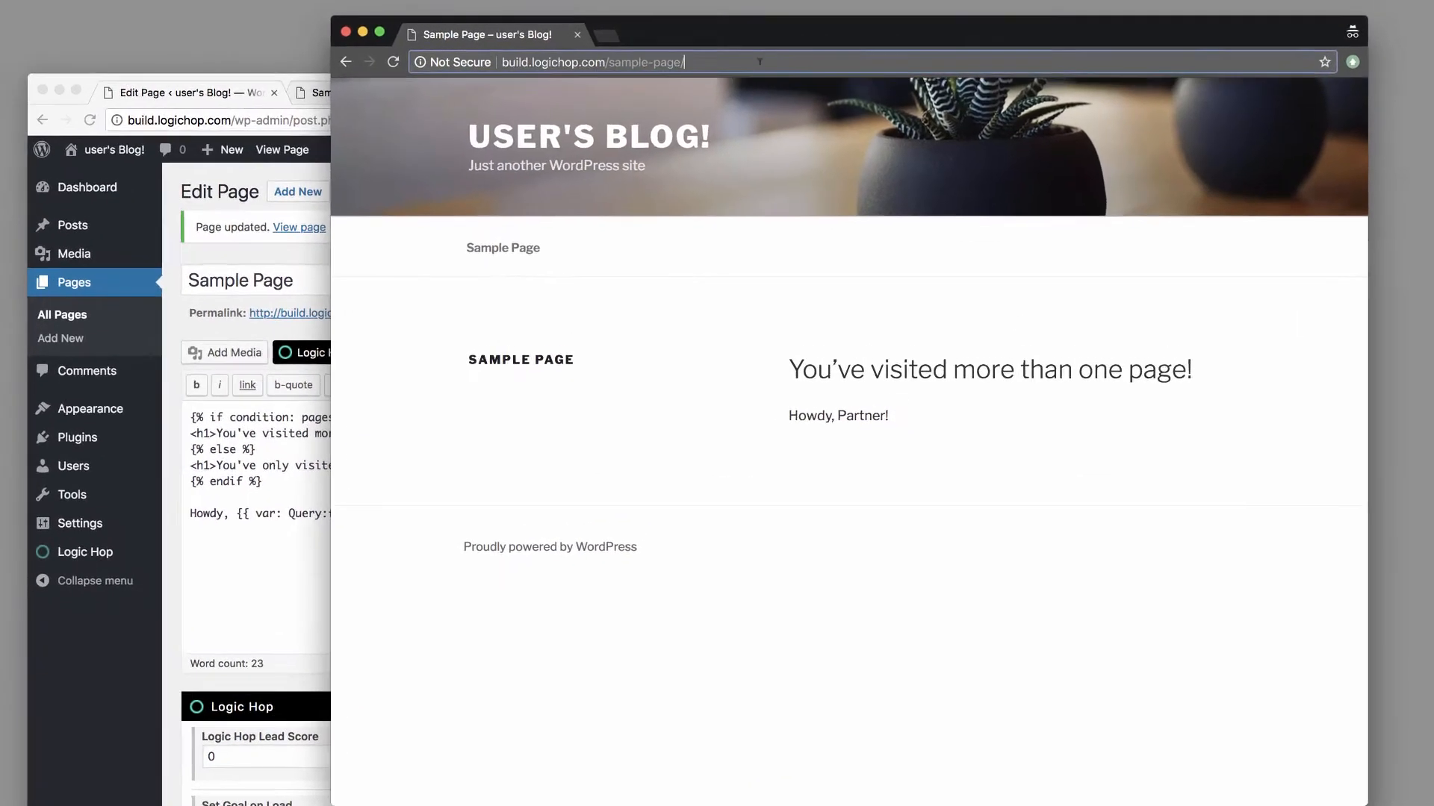
type("?f")
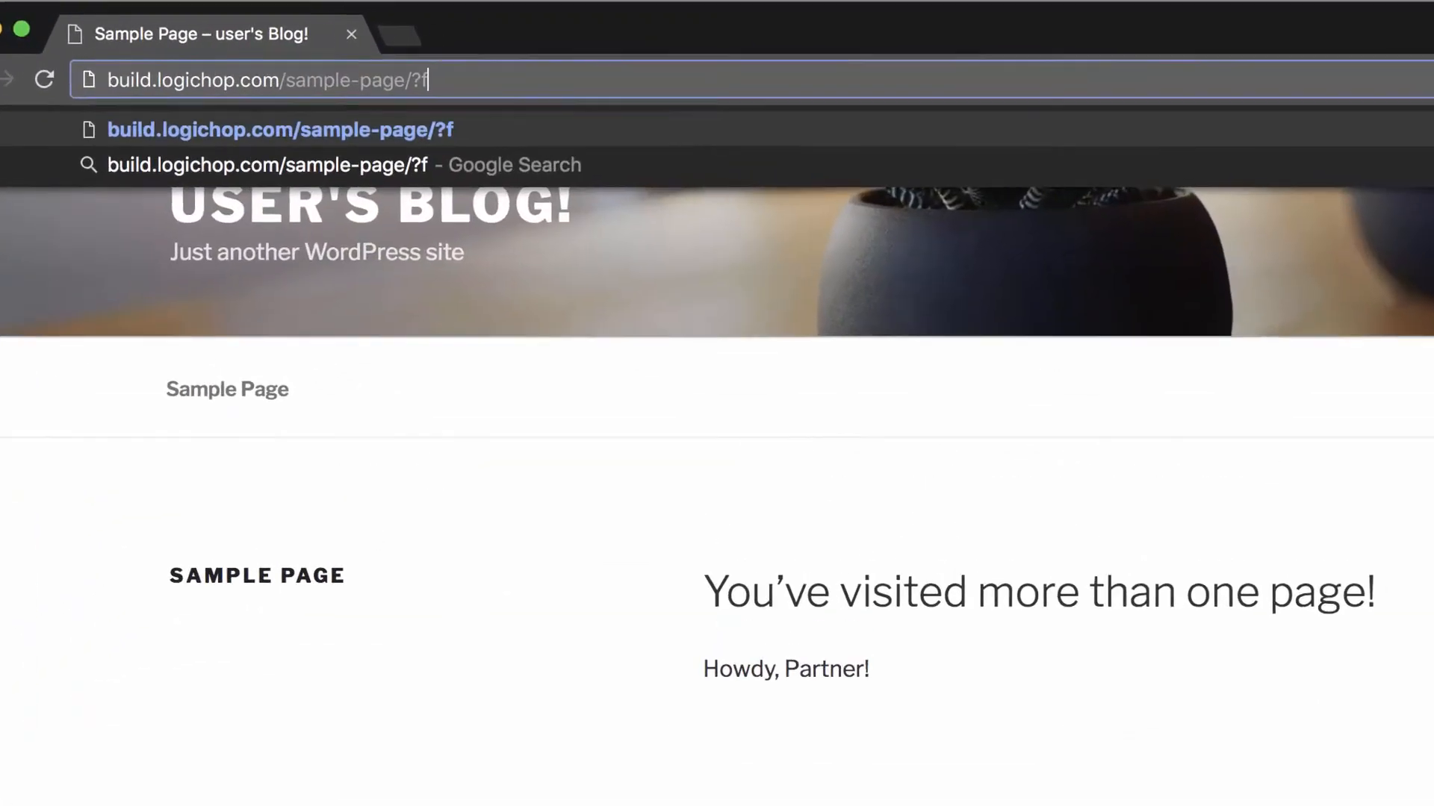
type("irstname")
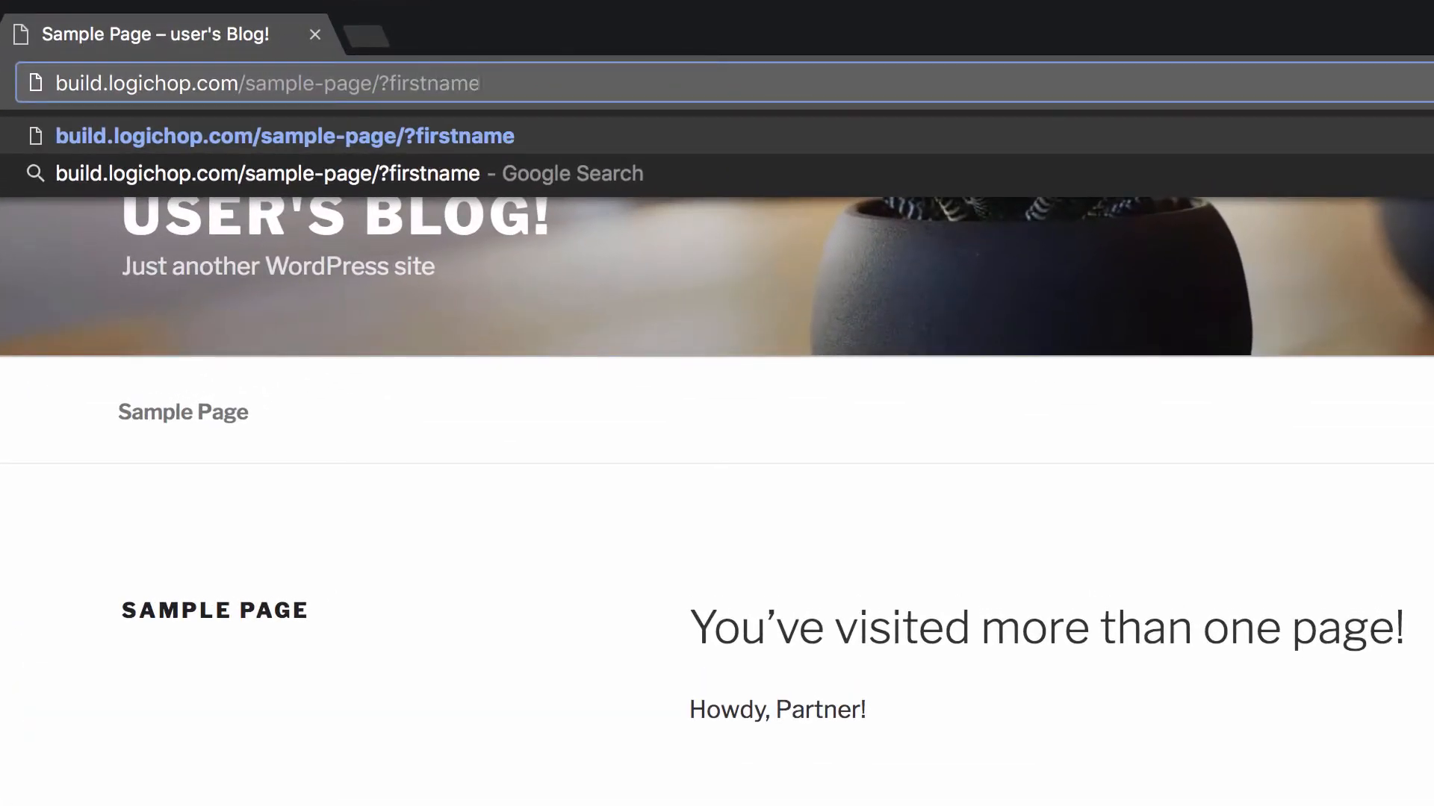
type("=Michael")
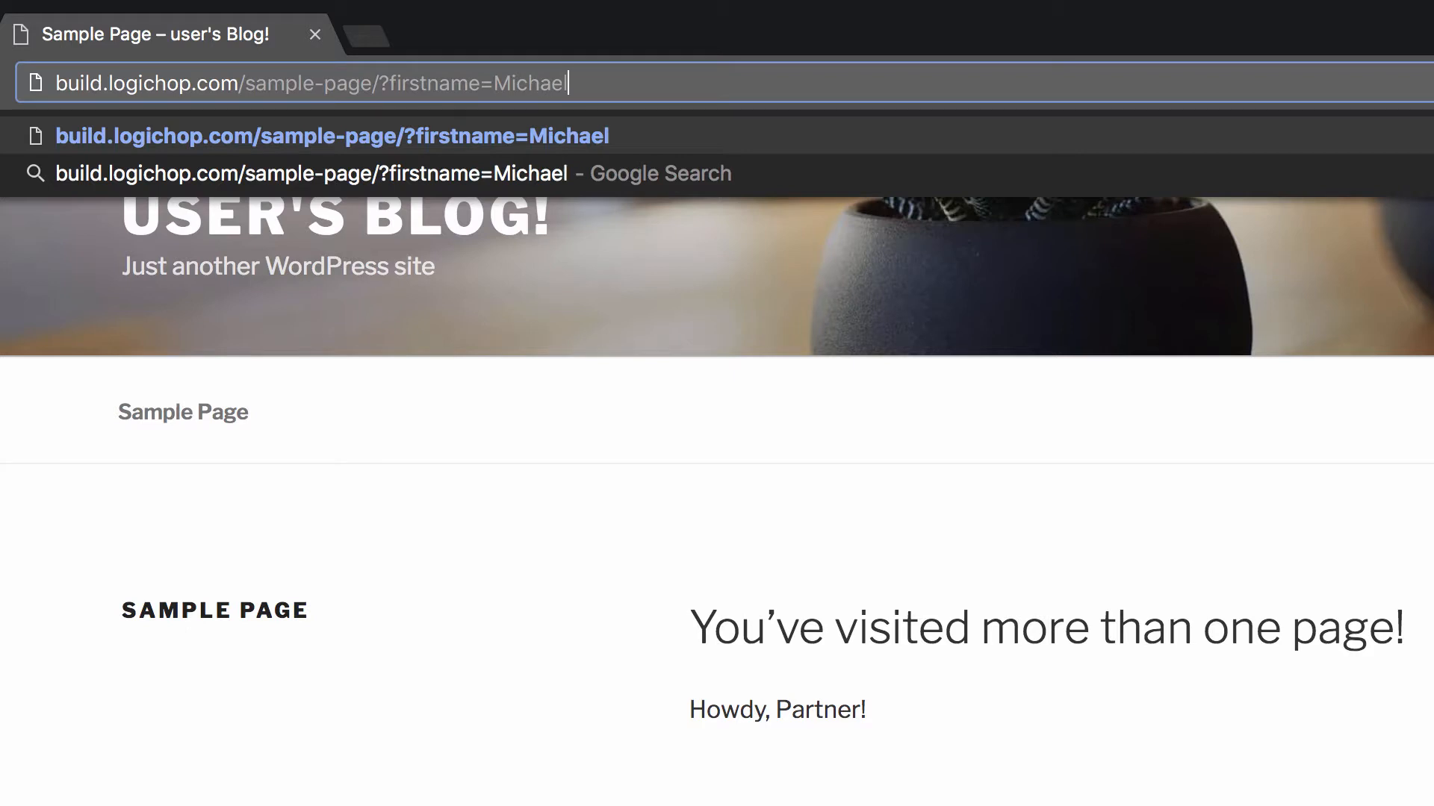
key("Return")
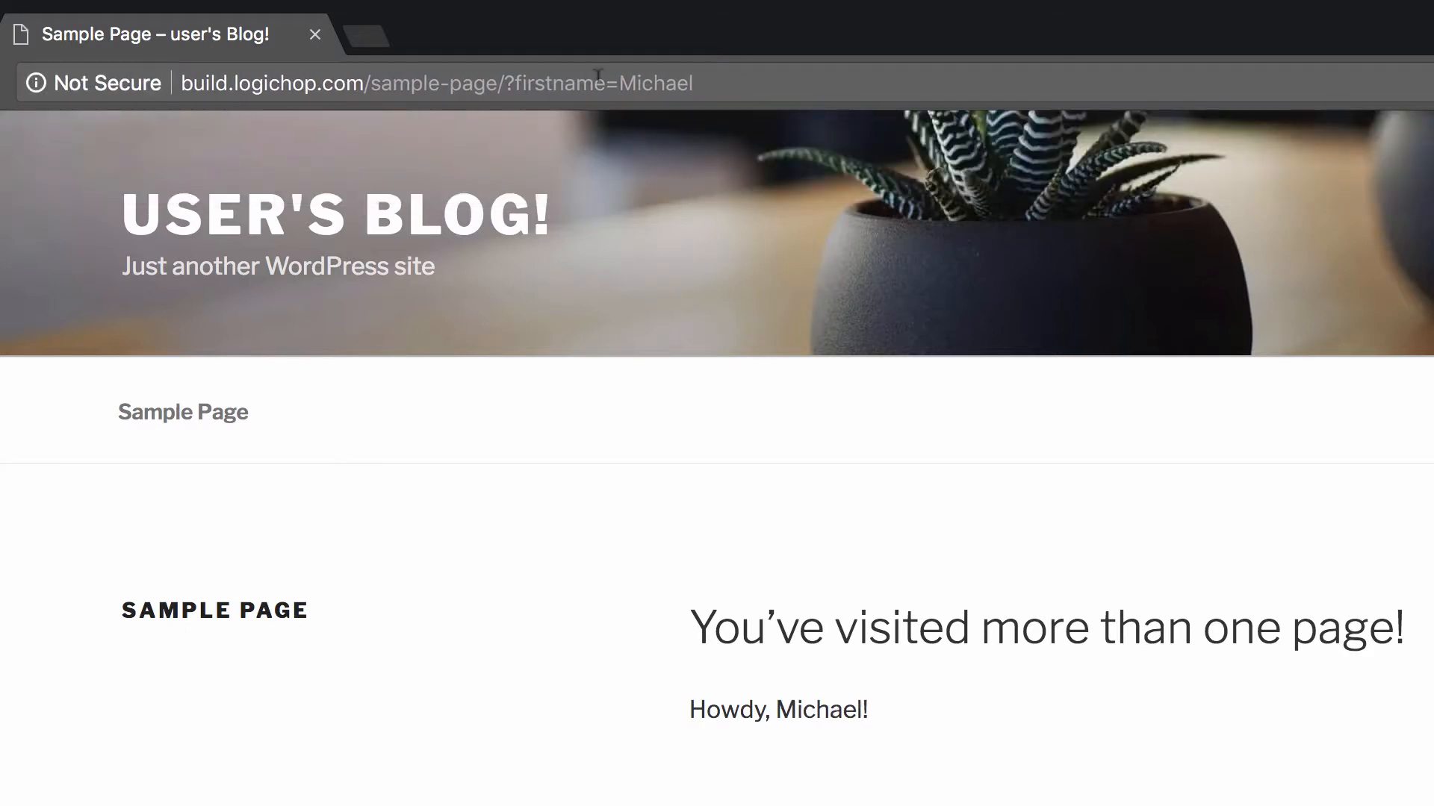
Step: Copy the personalized Sample Page address, close the incognito window and load it in a fresh incognito session to check the heading and greeting
double_click(673, 82)
left_click_drag(1111, 711, 705, 616)
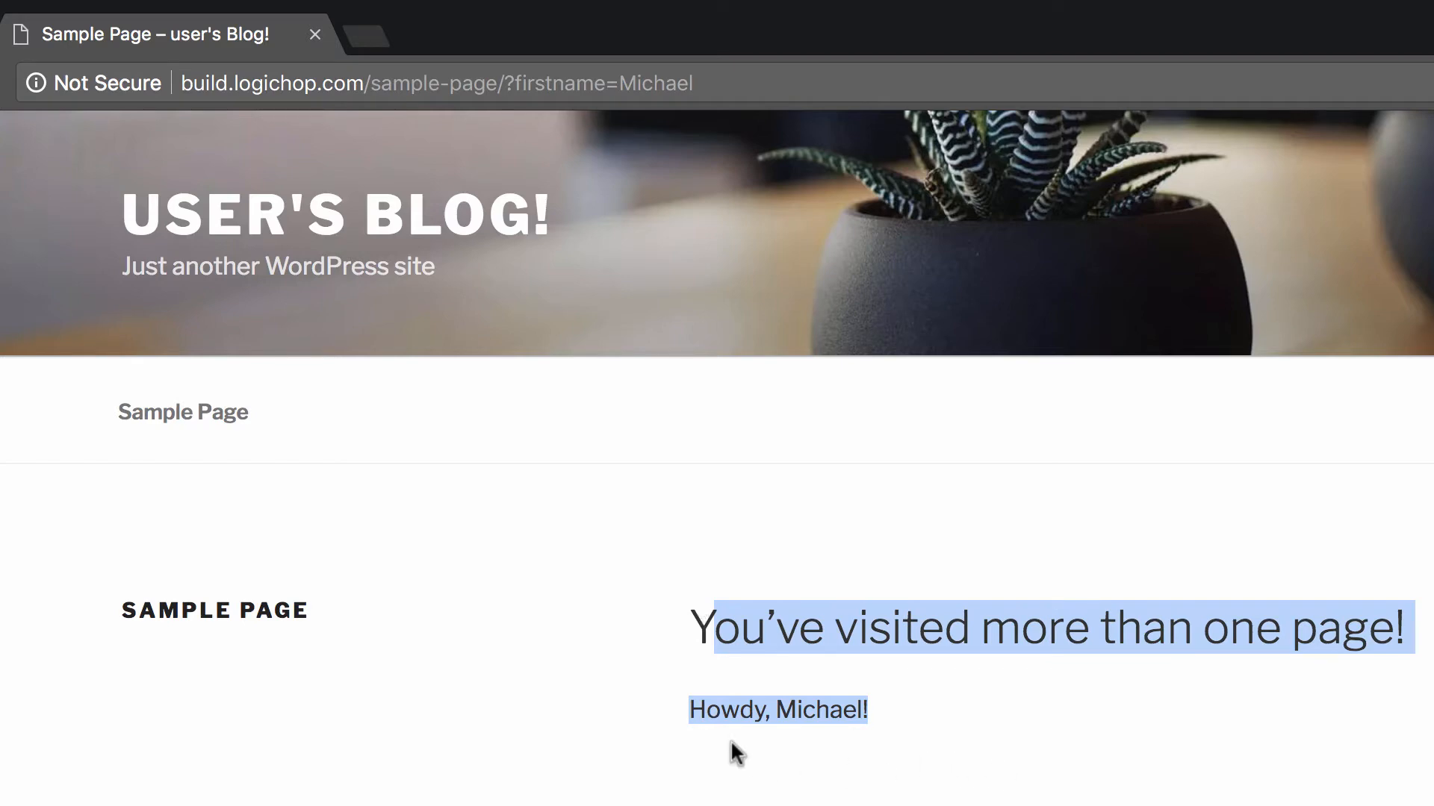
left_click(719, 710)
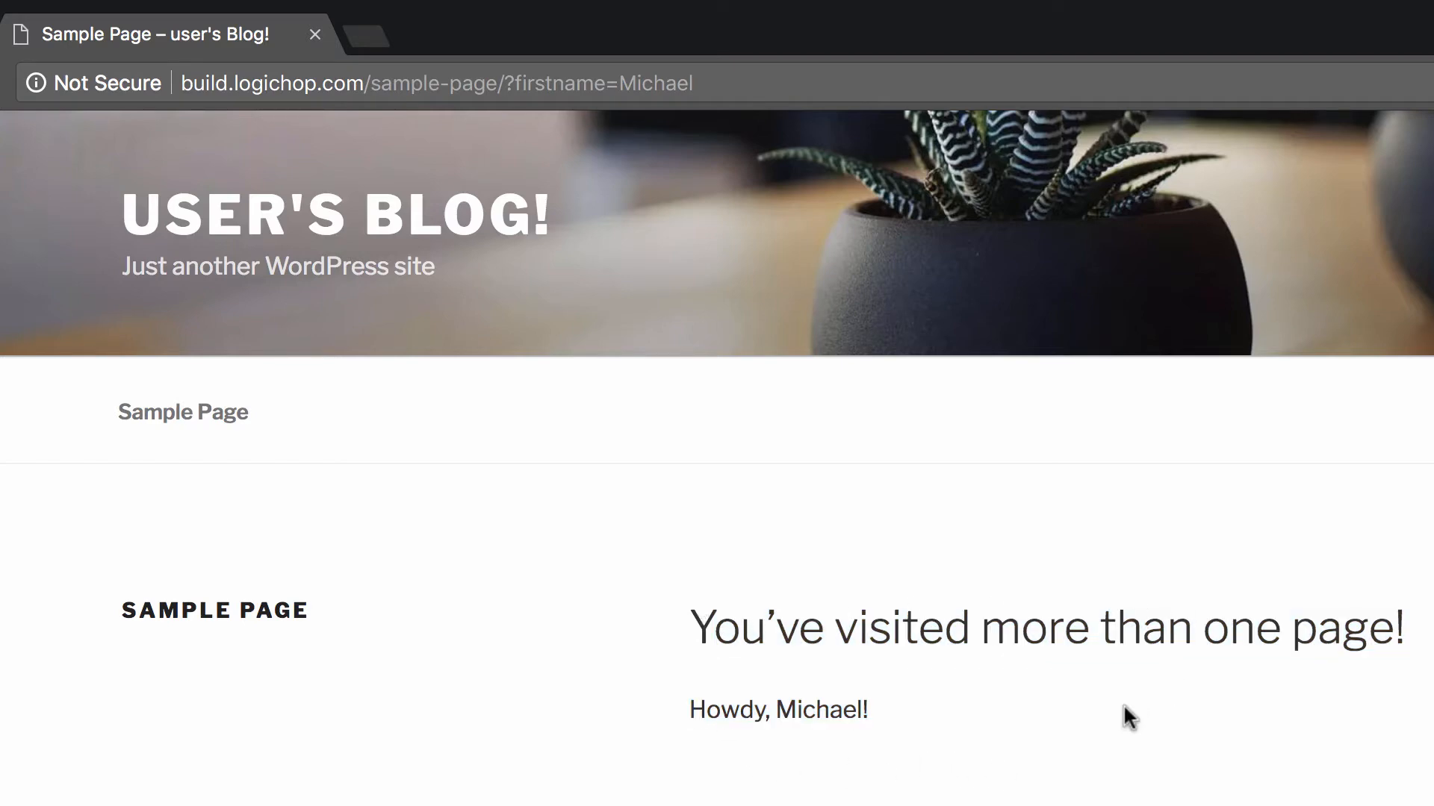
left_click(737, 82)
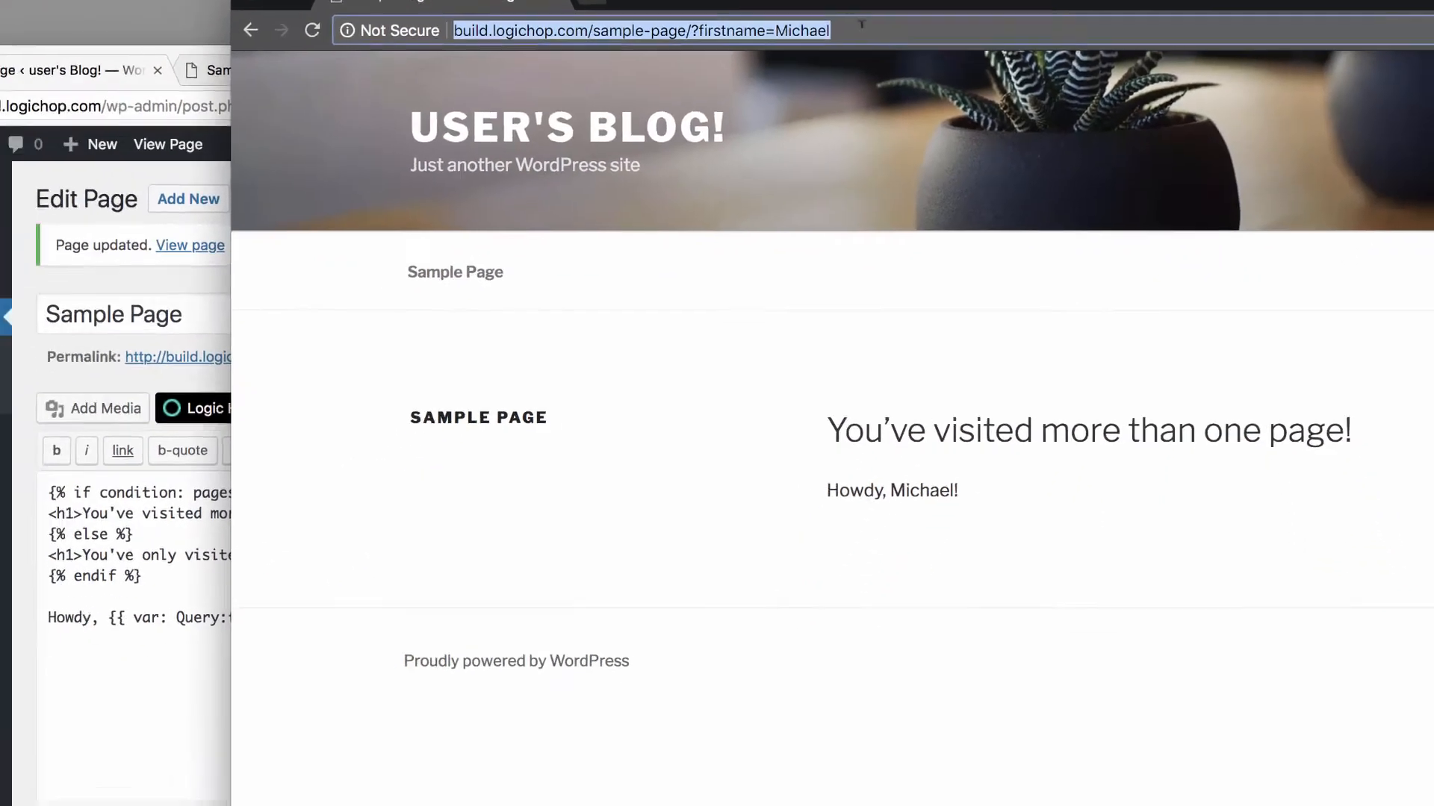
key("super+w")
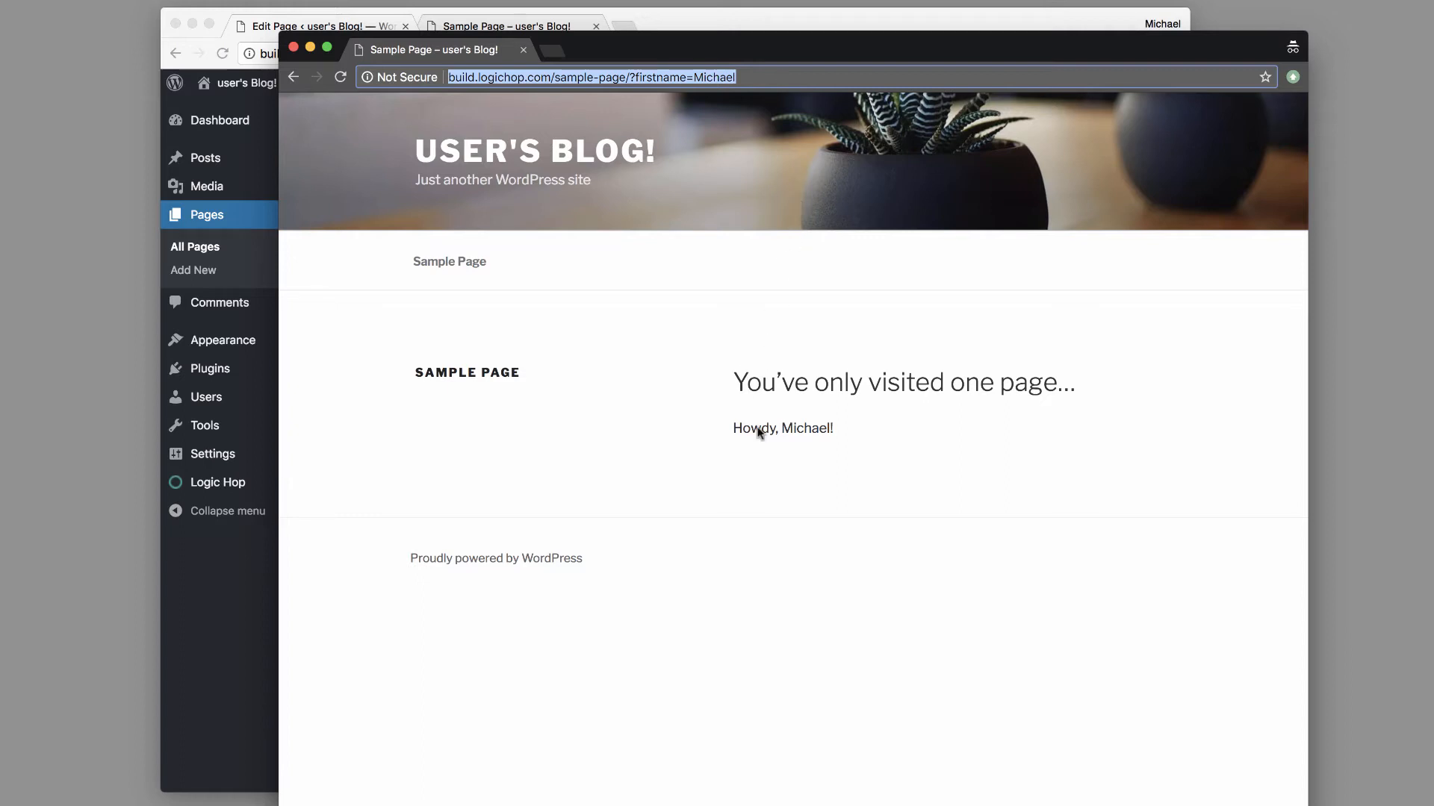
left_click(732, 427)
left_click_drag(734, 380, 1080, 397)
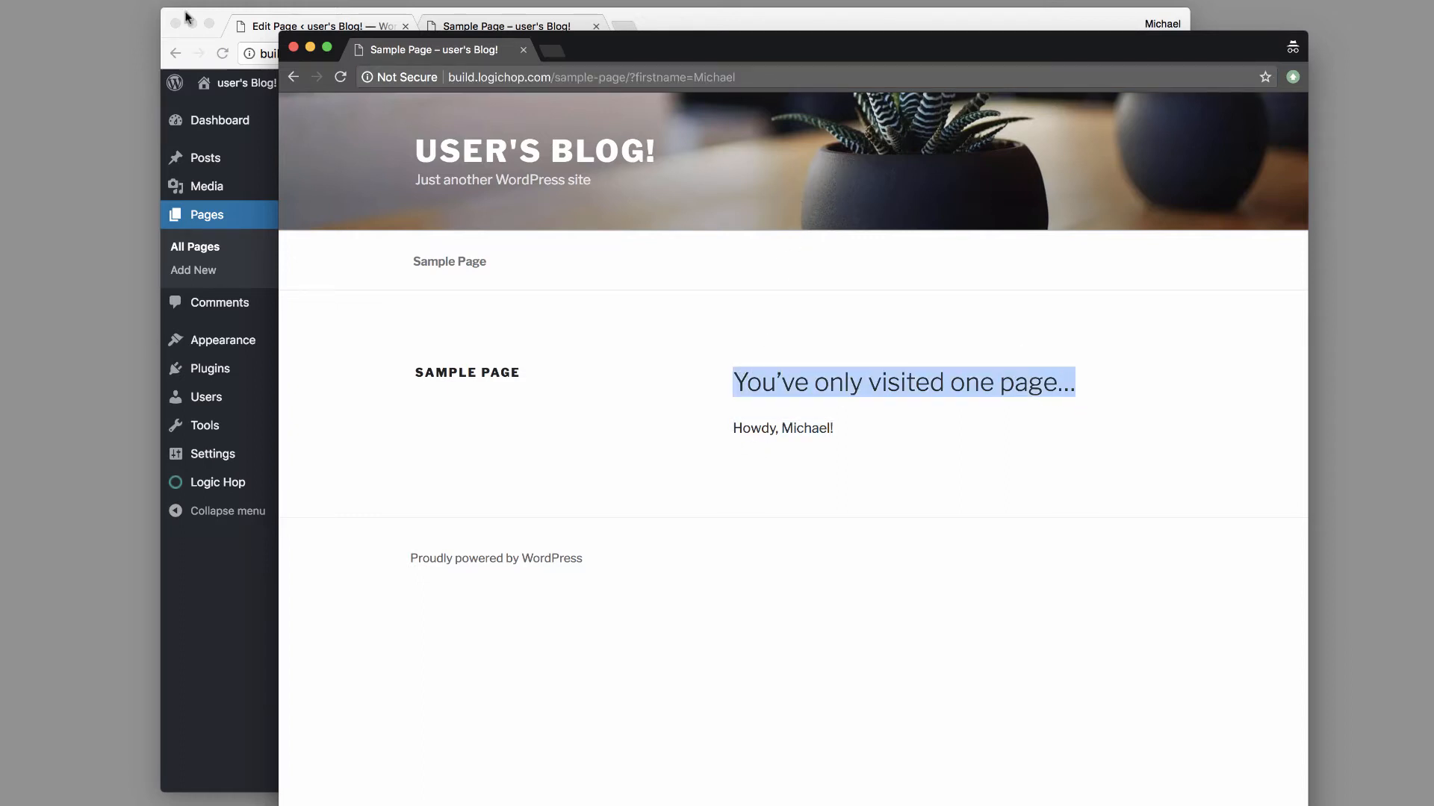
Step: Return to the WordPress admin window and open the Logic Hop dashboard
left_click(192, 647)
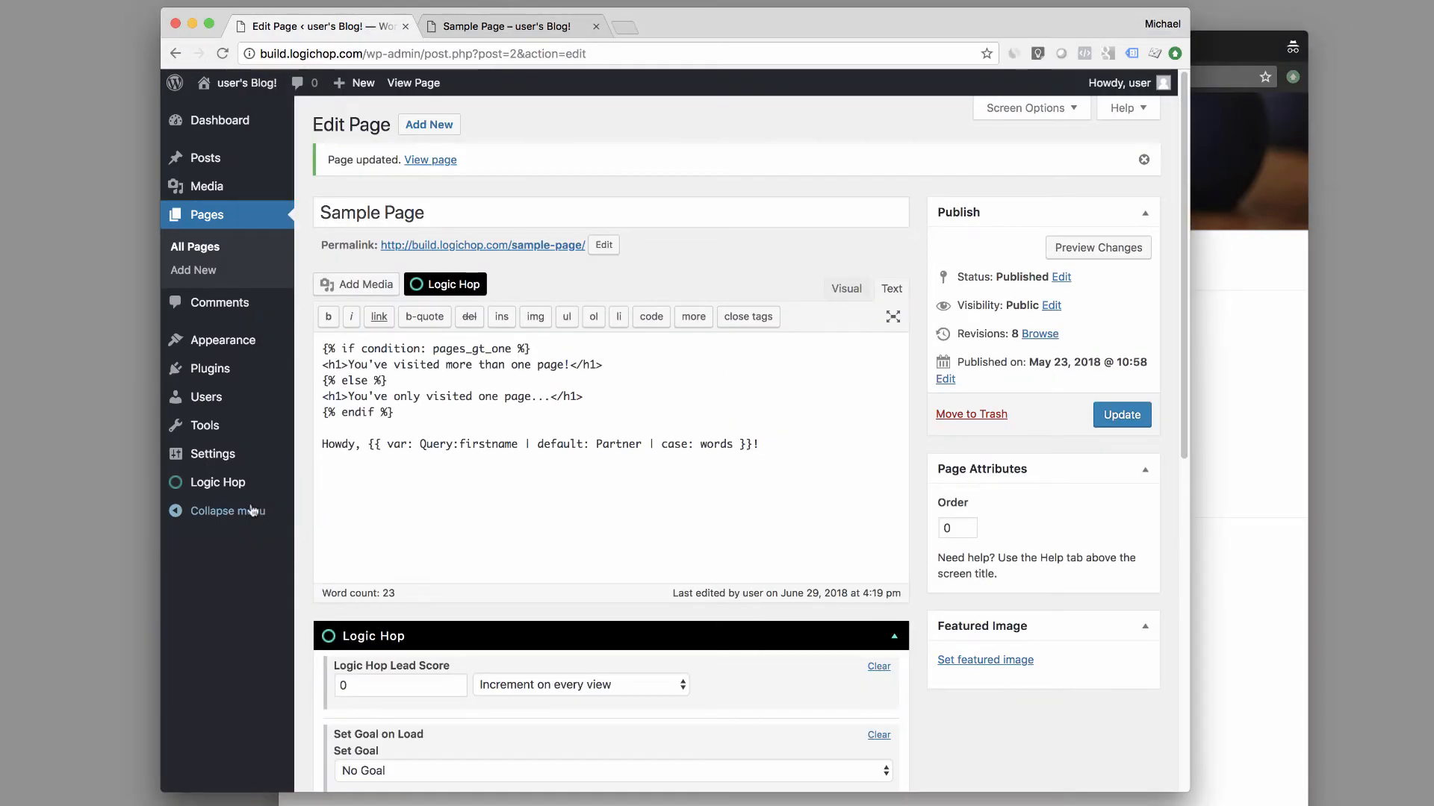
left_click(321, 484)
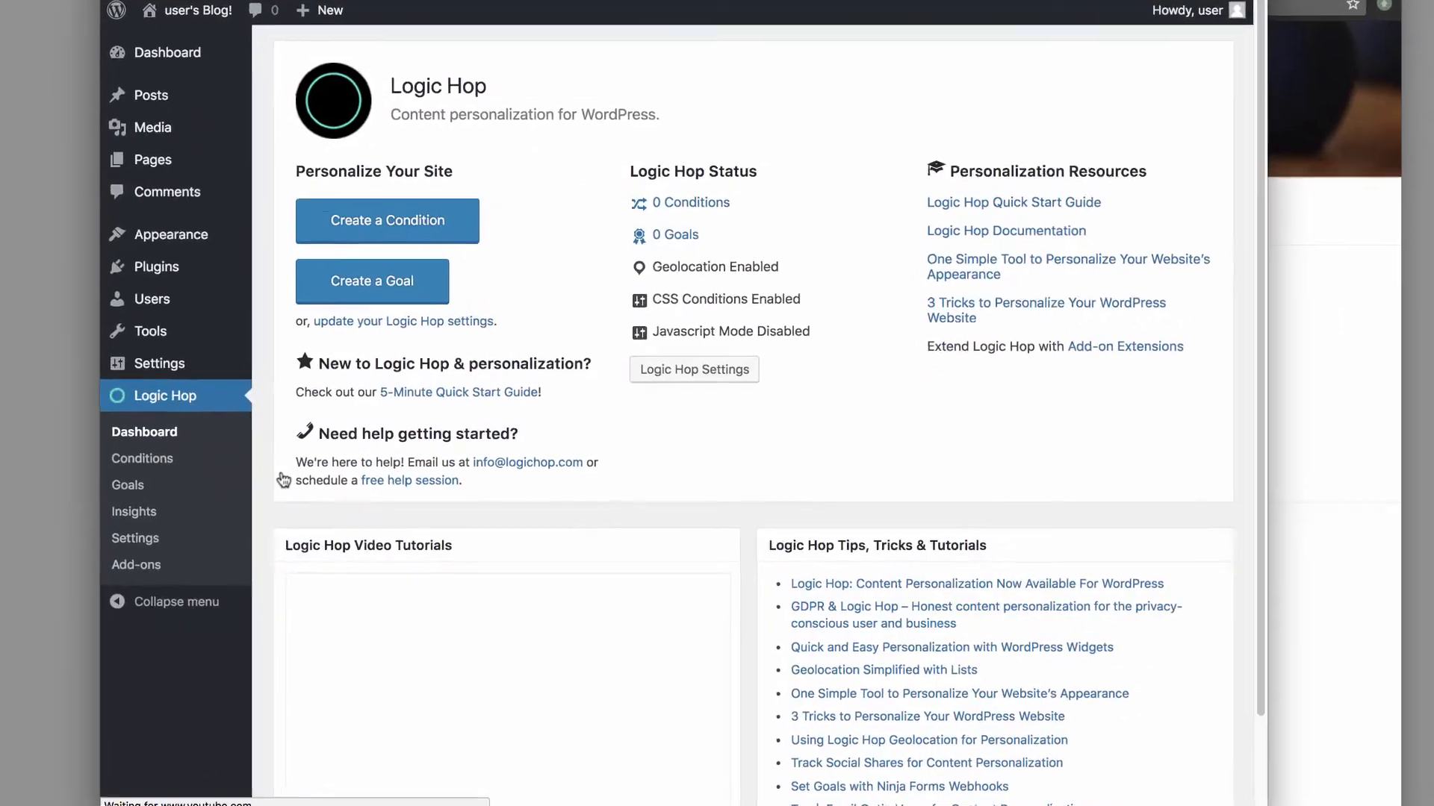